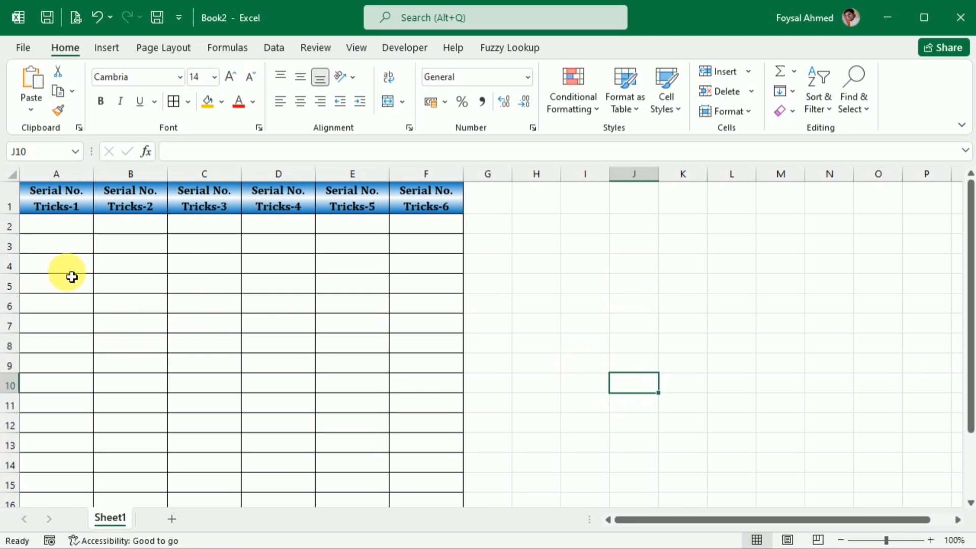
Enter the starting serial numbers 1 and 2 in cells A2 and A3 of the Tricks-1 column
left_click(49, 229)
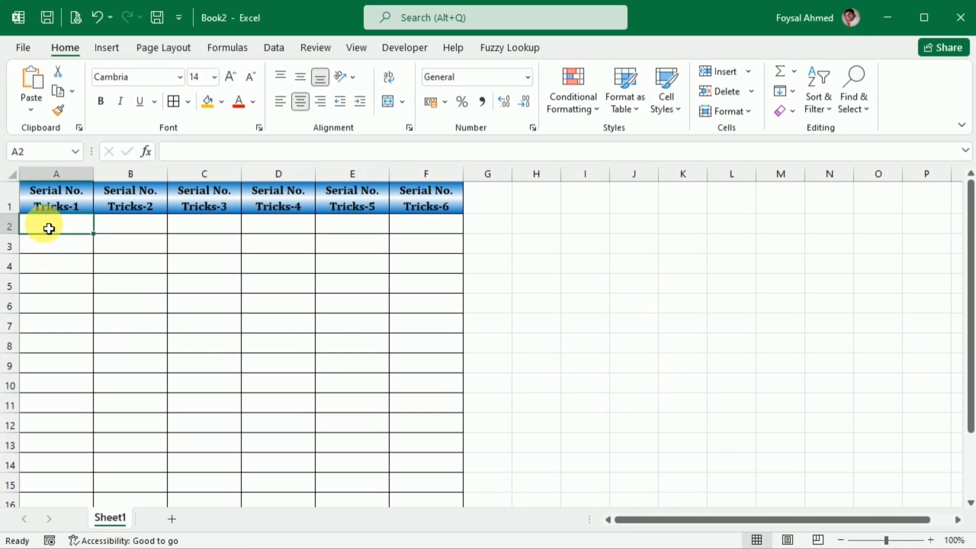
type("1")
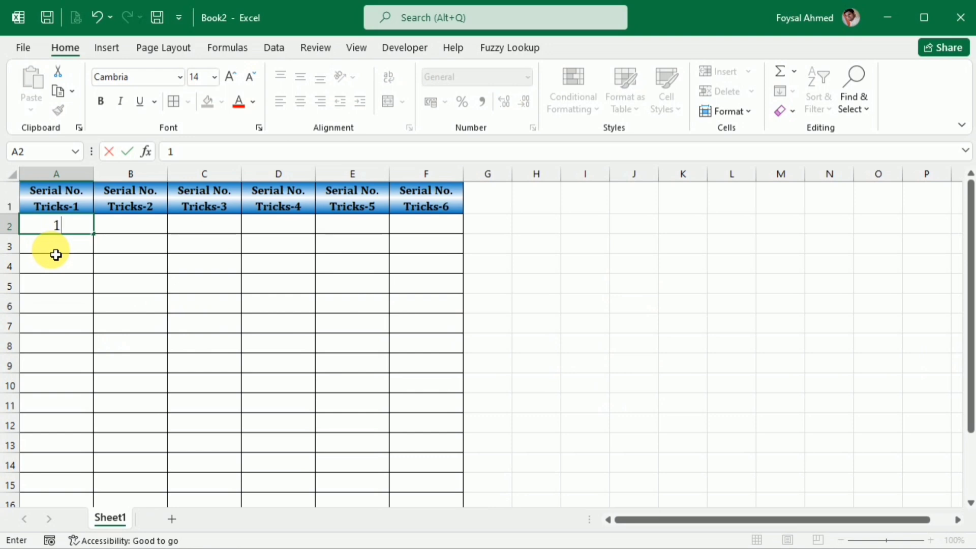
key("Return")
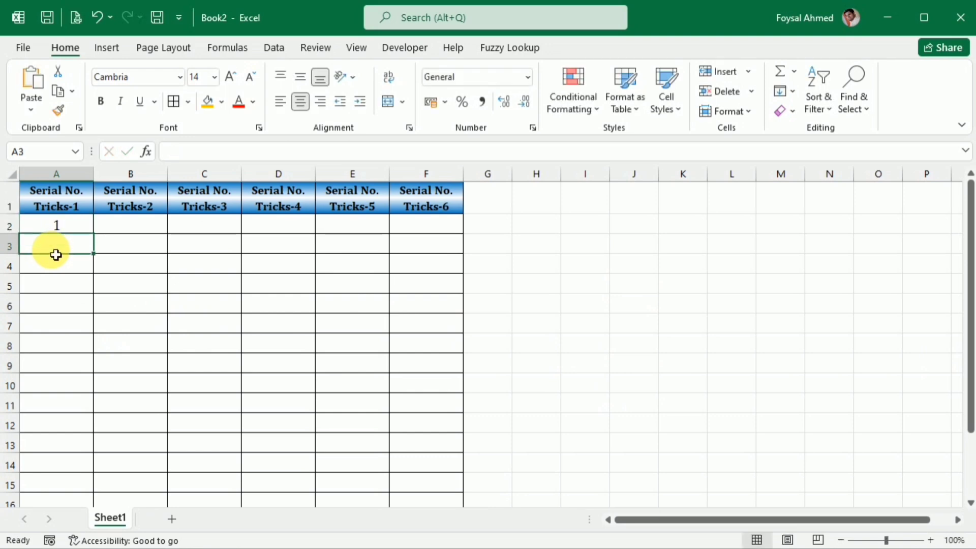
type("2")
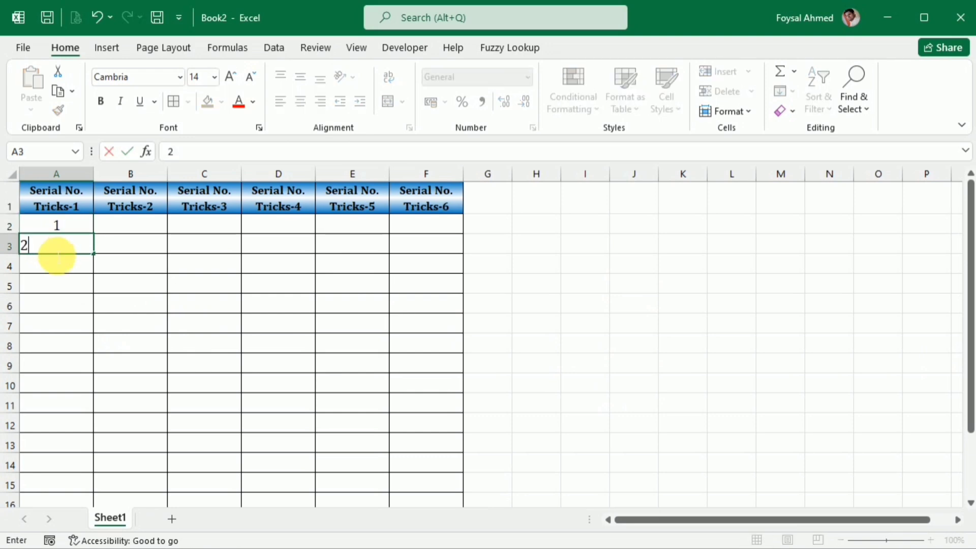
left_click(151, 272)
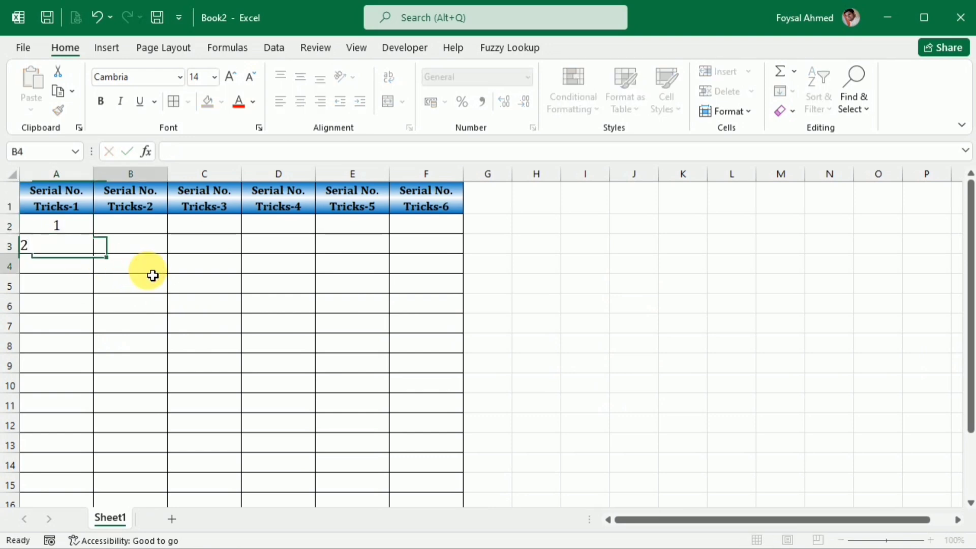
Extend the number pattern of A2:A3 down the Tricks-1 column to A19
left_click(73, 234)
left_click_drag(73, 234, 66, 261)
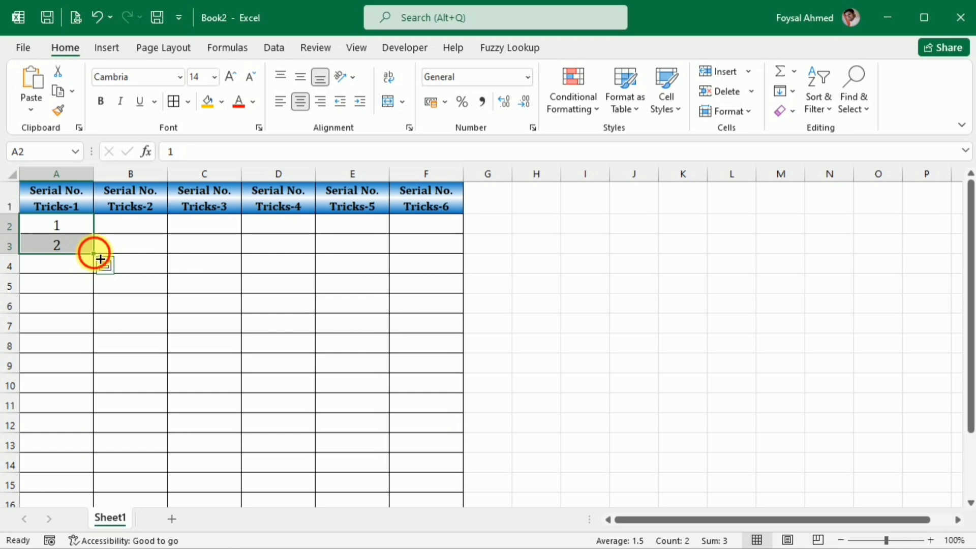
left_click_drag(96, 254, 96, 484)
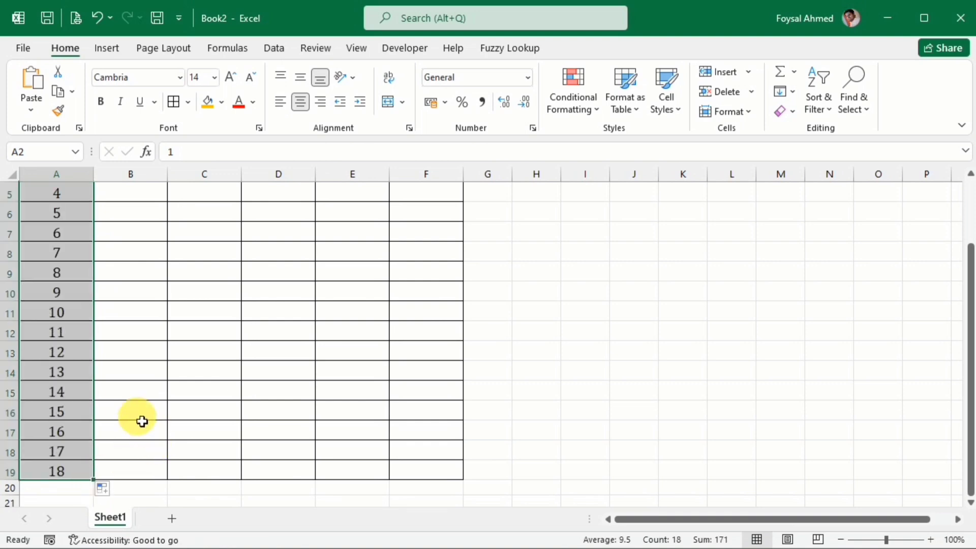
scroll(137, 418, "up", 2)
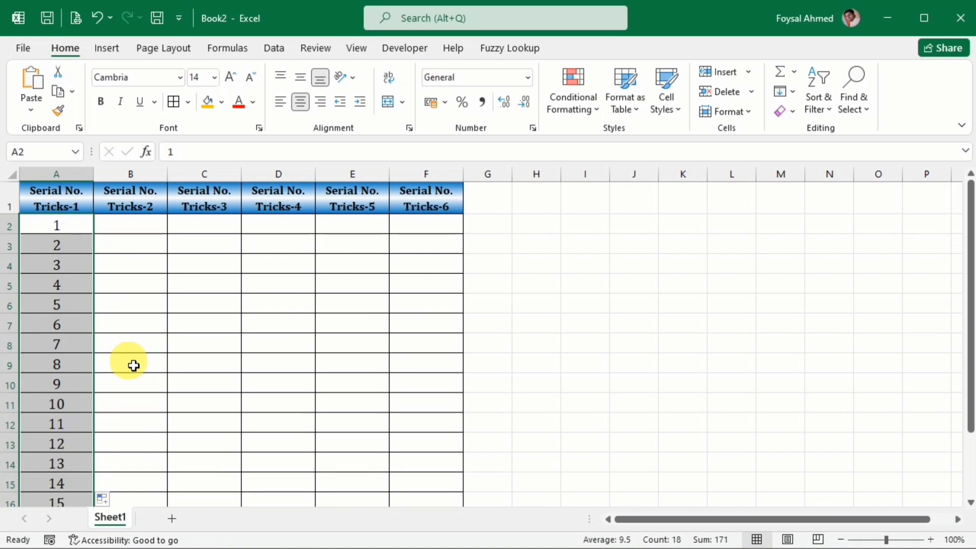
Enter 1 in B2 of the Tricks-2 column and autofill it down to B19
left_click(140, 225)
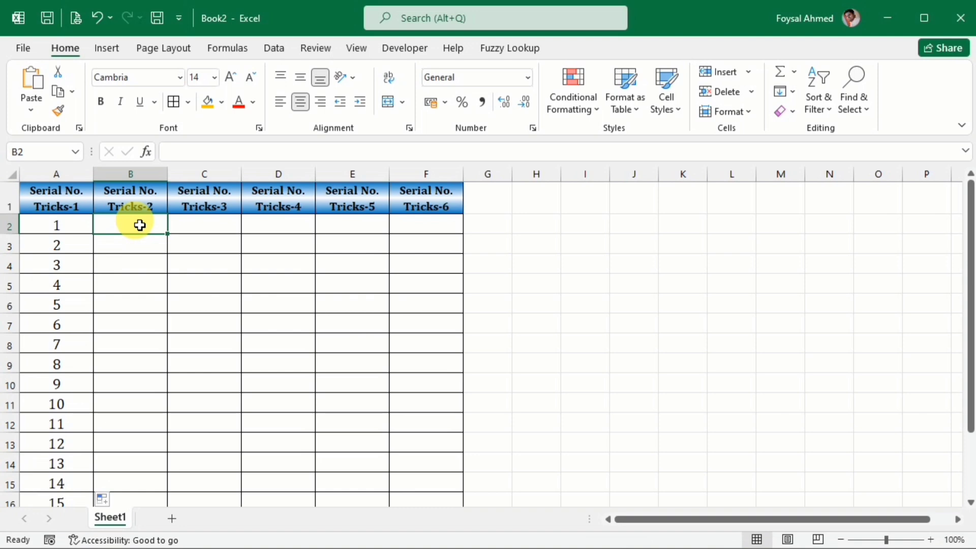
type("1")
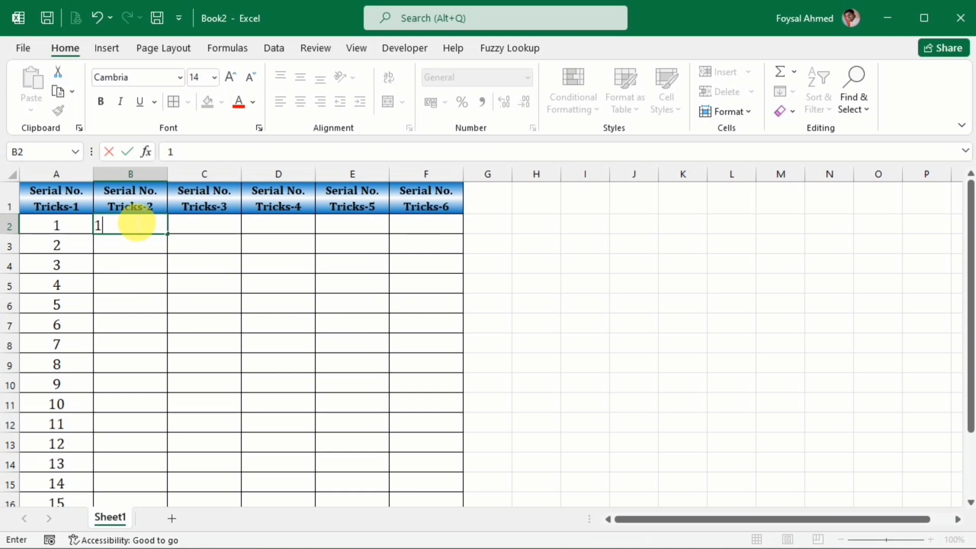
key("Return")
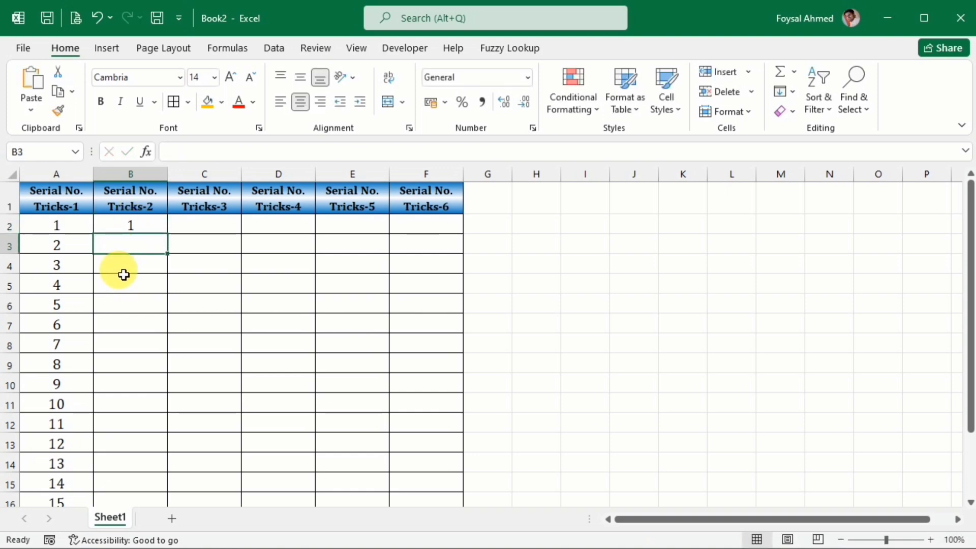
left_click(133, 229)
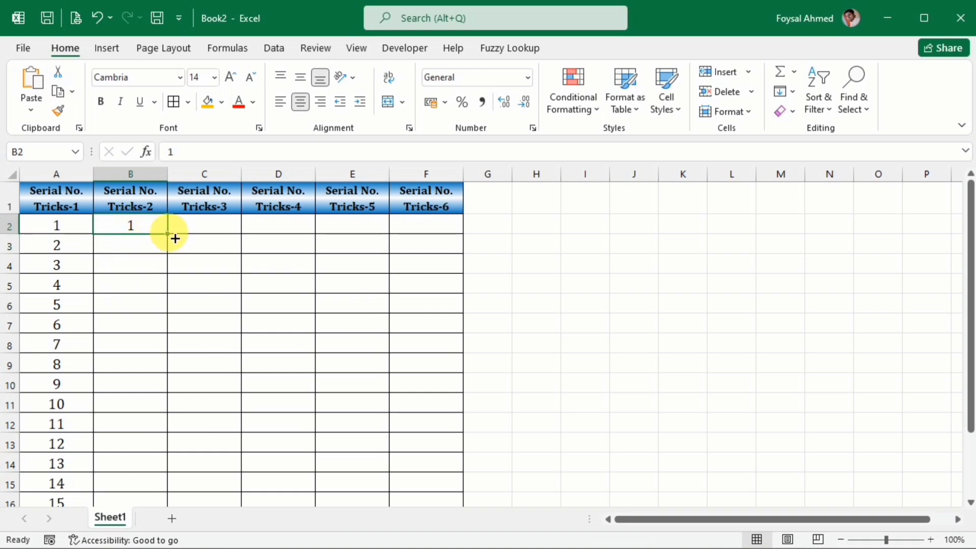
left_click_drag(173, 238, 168, 477)
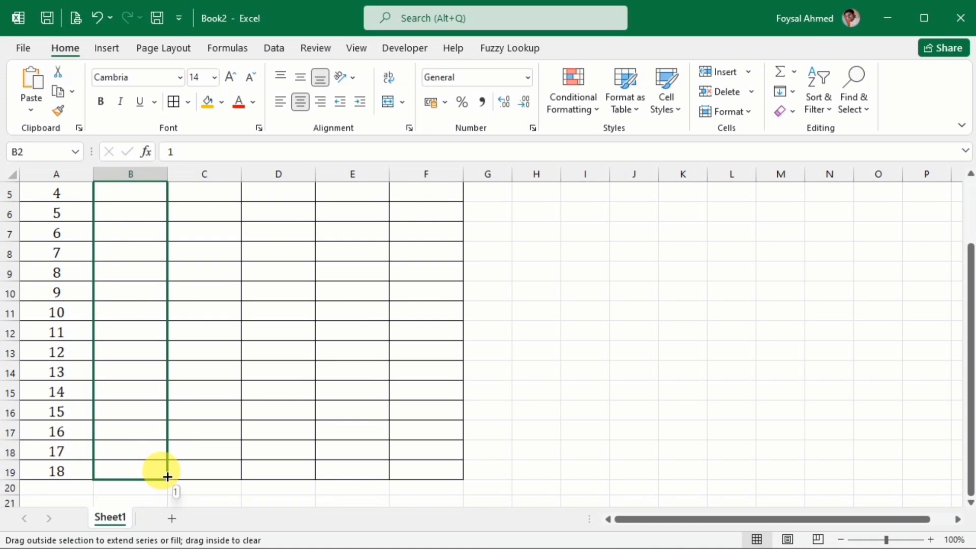
left_click_drag(168, 477, 162, 473)
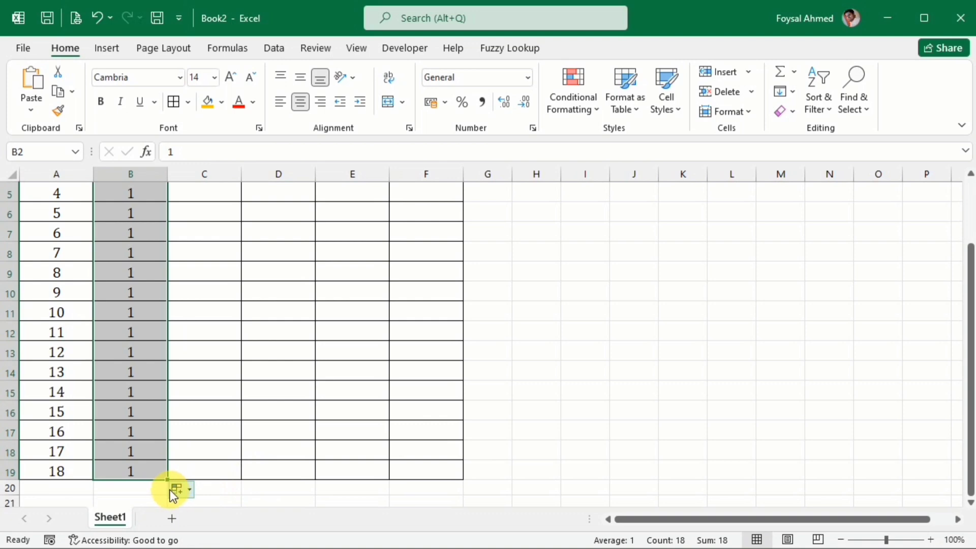
Change the autofill option for B2:B19 to Fill Series
left_click(187, 492)
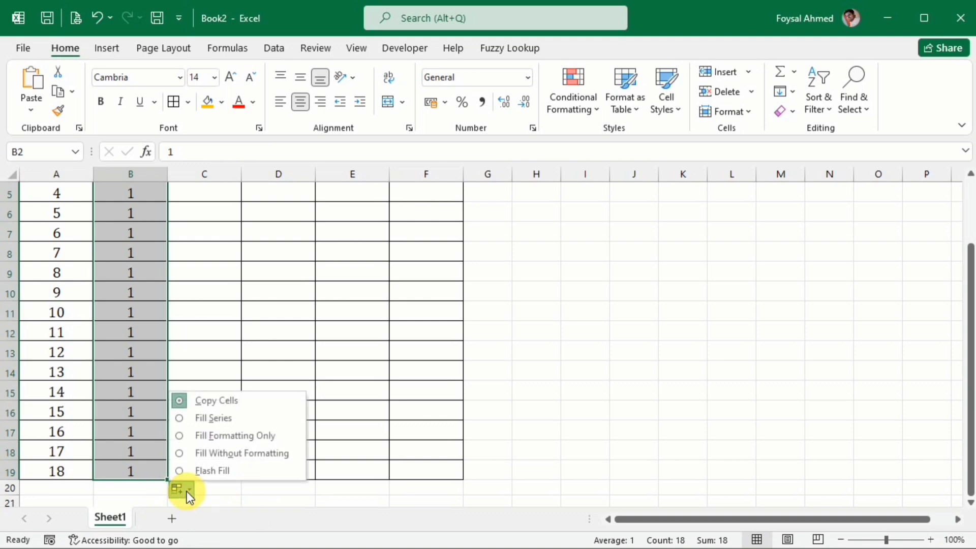
left_click(196, 421)
scroll(198, 436, "up", 1)
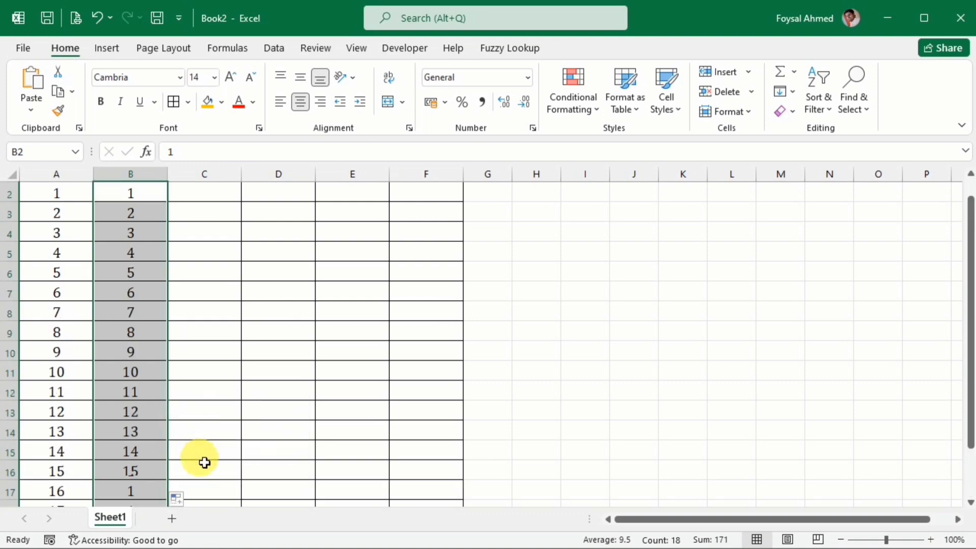
scroll(204, 460, "down", 2)
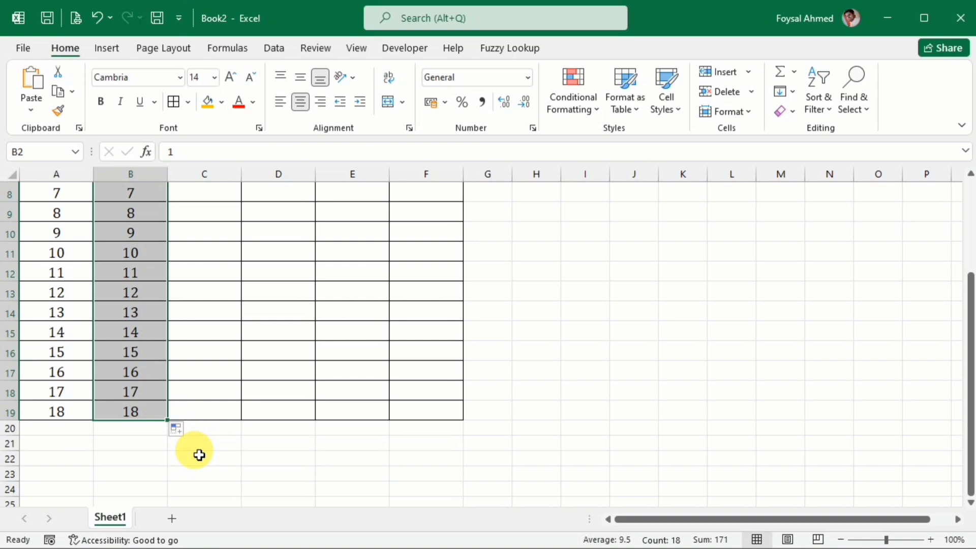
scroll(199, 455, "up", 3)
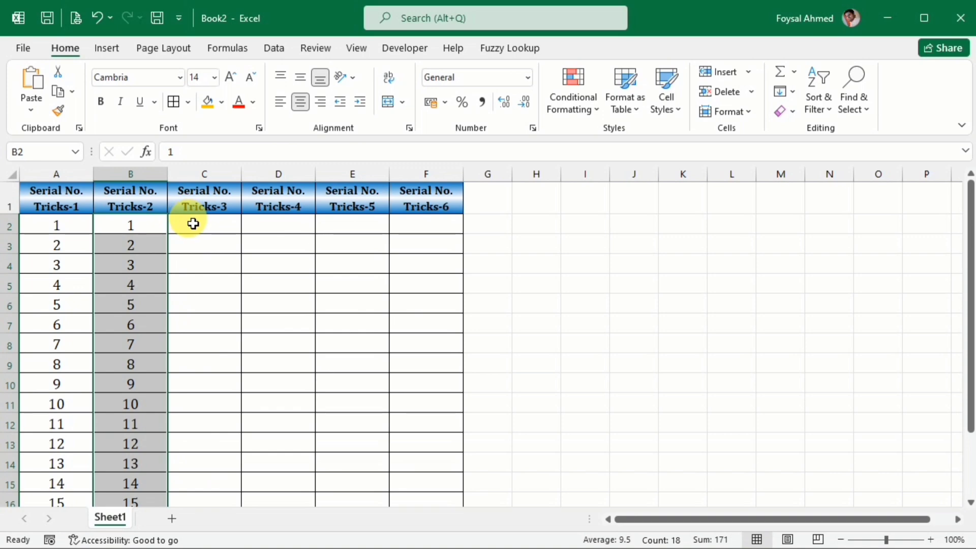
Enter 1 in cell C2 as the first serial number of the Tricks-3 column
left_click(192, 225)
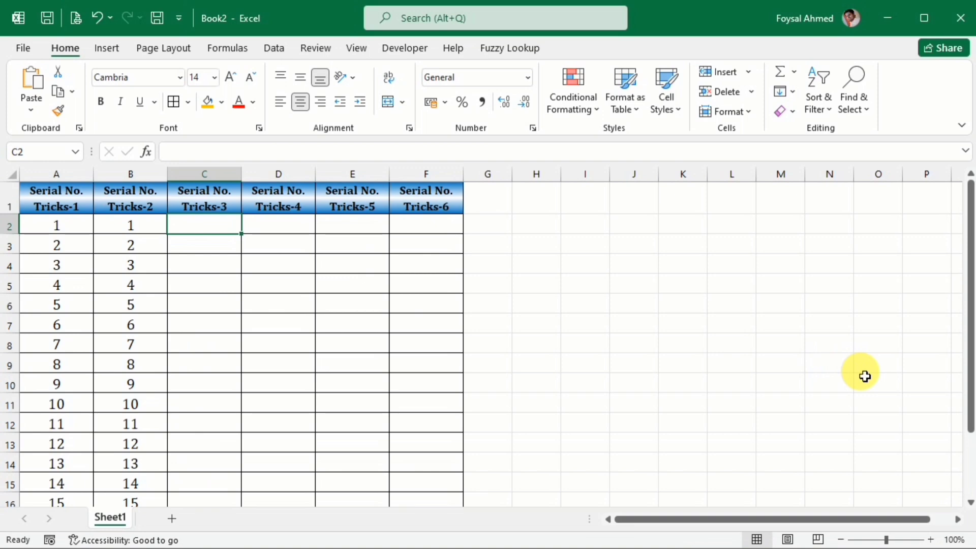
type("=")
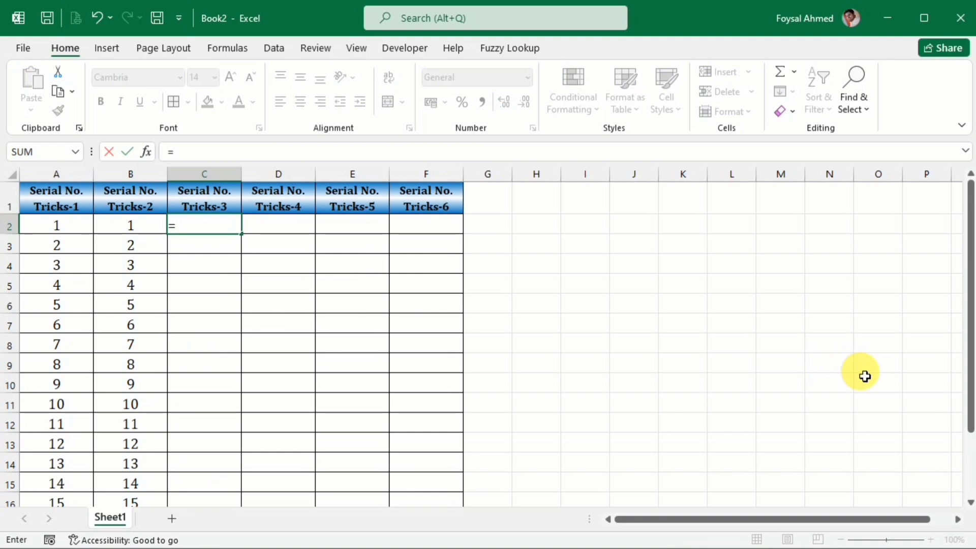
key("Escape")
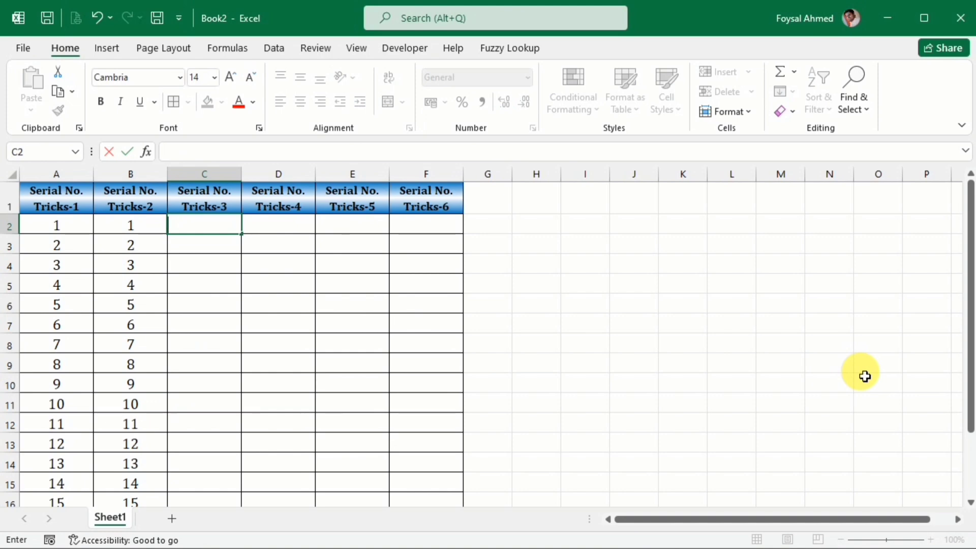
type("1")
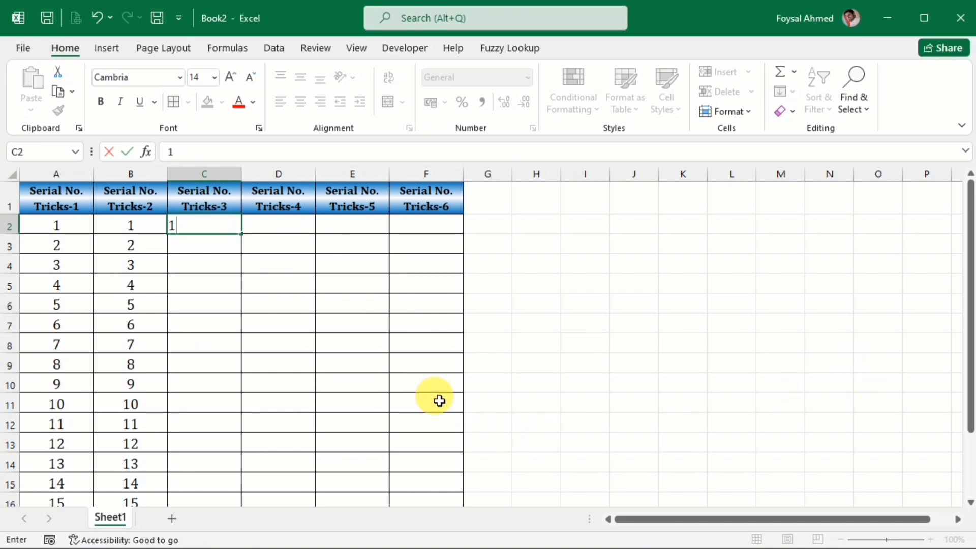
left_click(371, 360)
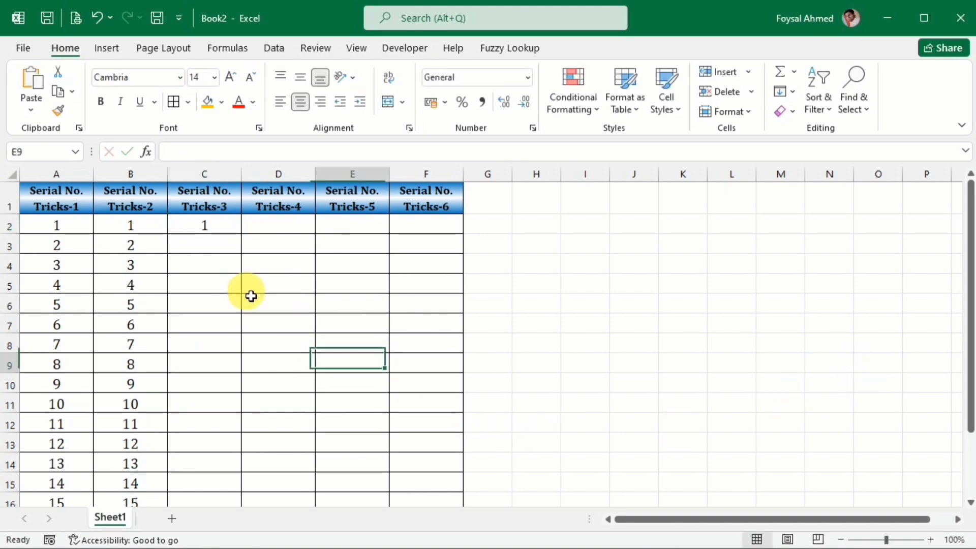
Fill a linear series in columns from C2 with step value 1 and stop value 18
left_click(211, 228)
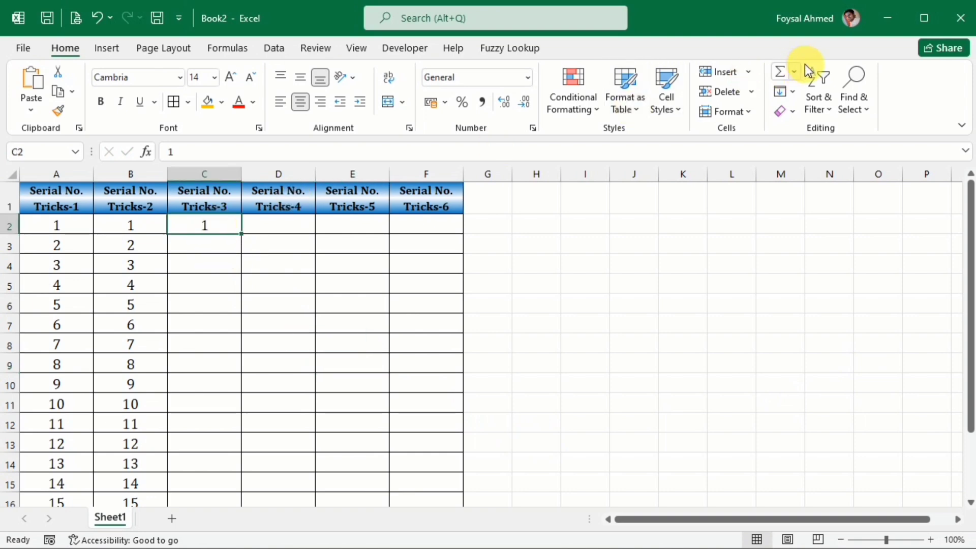
left_click(794, 92)
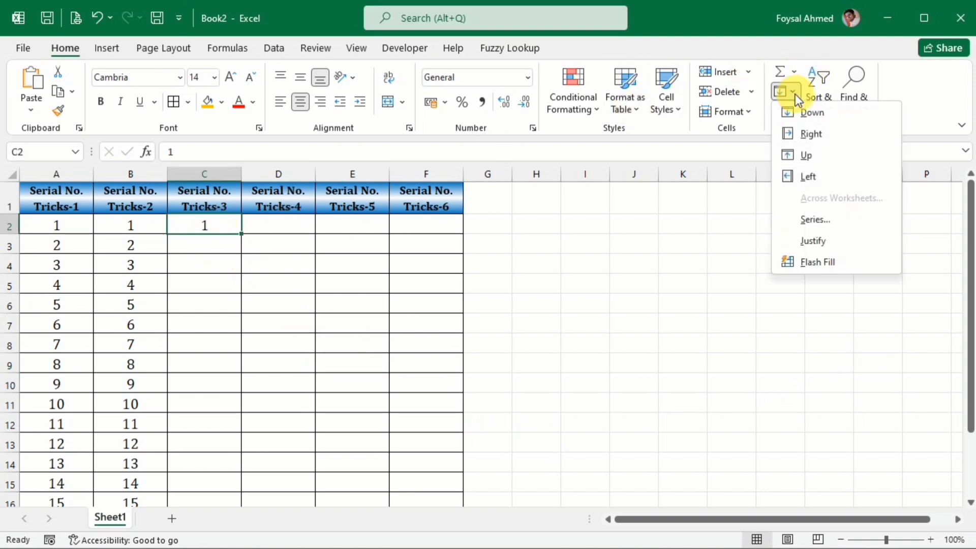
left_click(794, 221)
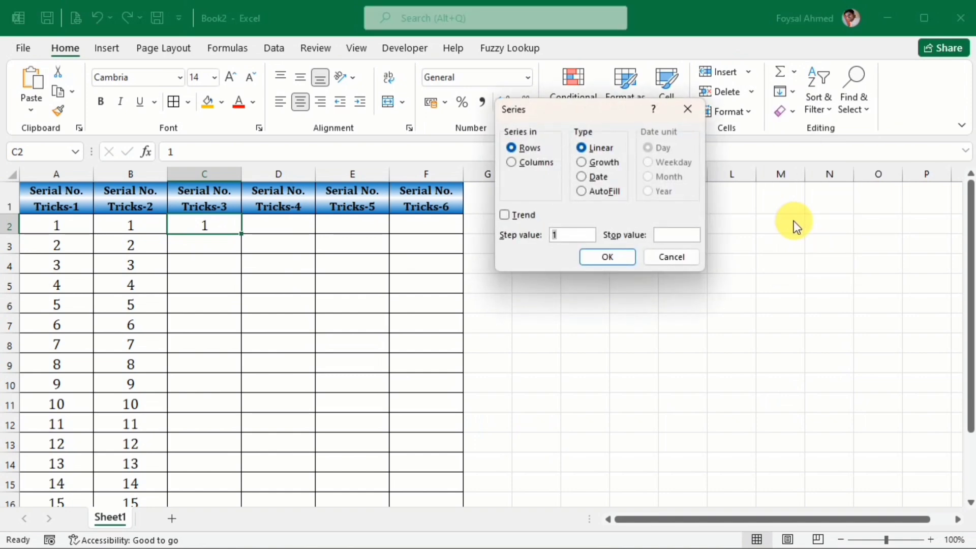
left_click(531, 164)
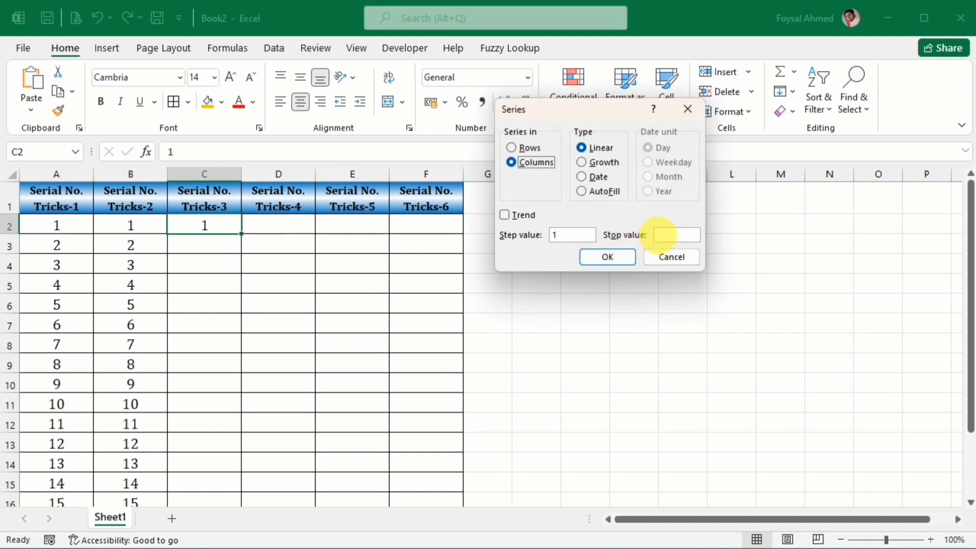
left_click(669, 238)
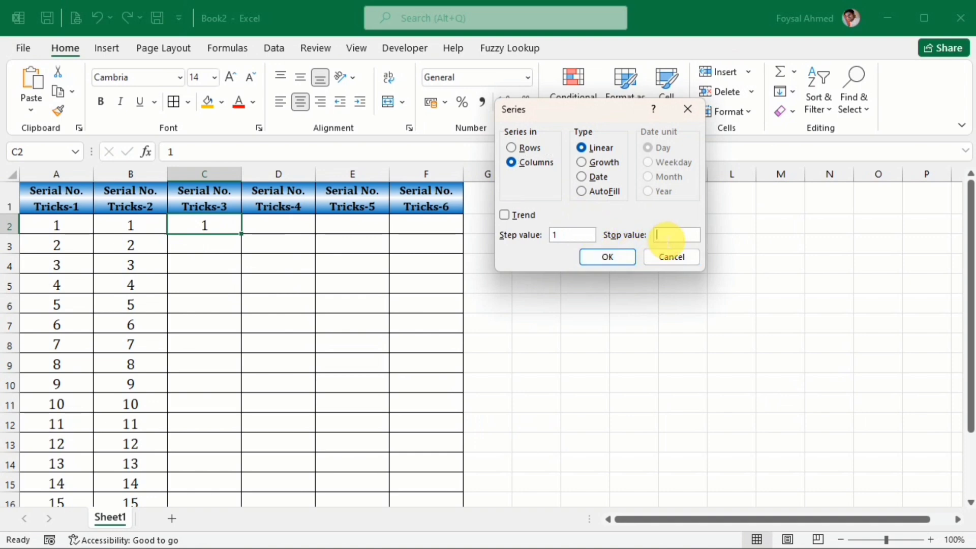
type("18")
left_click(610, 259)
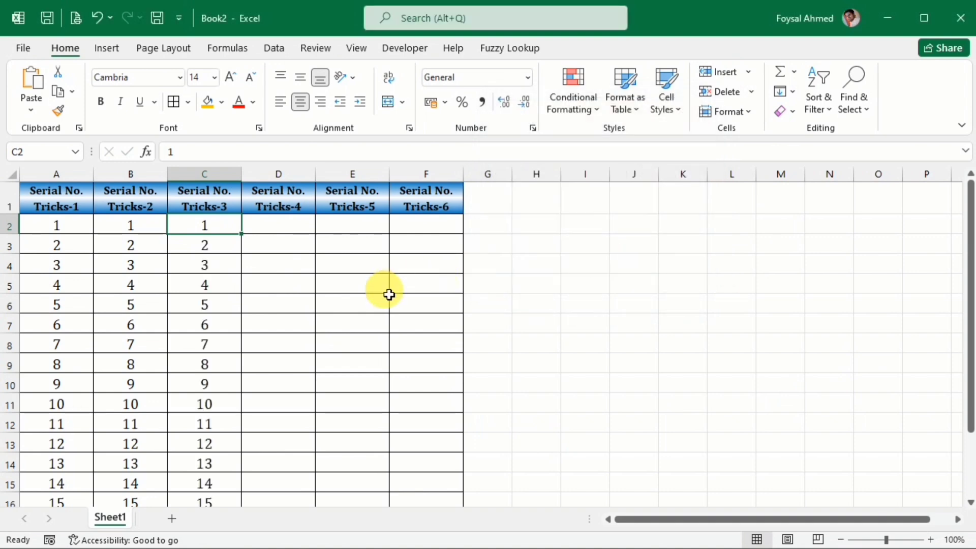
scroll(389, 294, "down", 1)
scroll(389, 294, "down", 3)
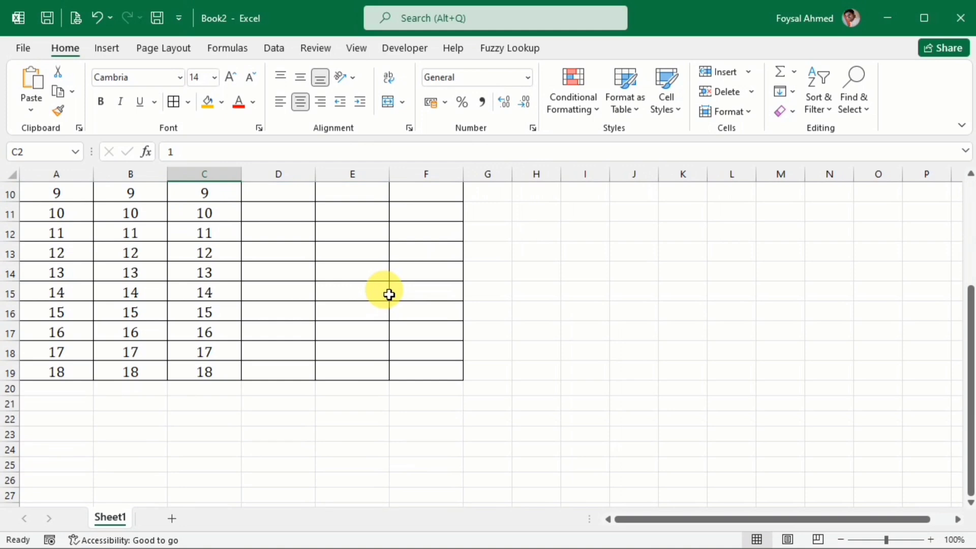
scroll(389, 294, "up", 3)
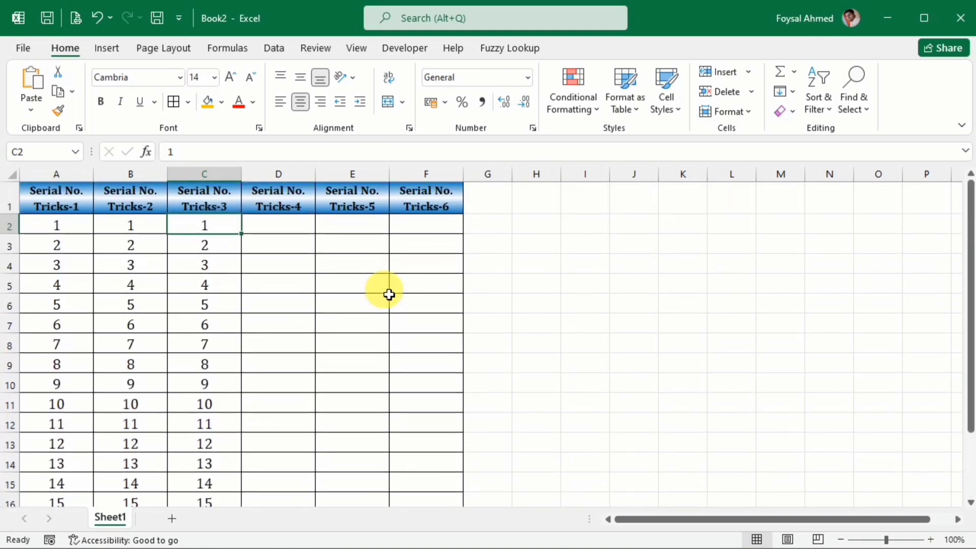
Enter 1 in cell D2 as the first serial number of the Tricks-4 column
left_click(298, 227)
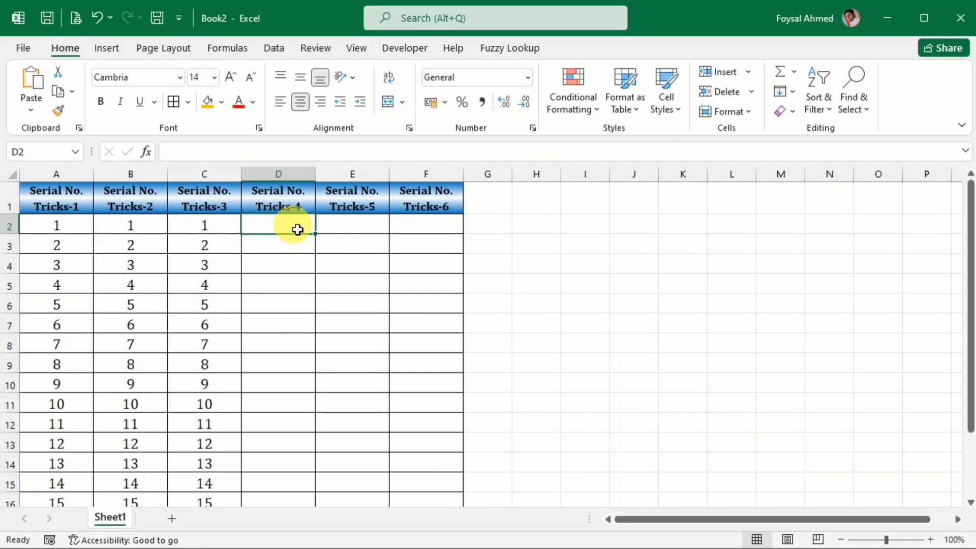
type("=")
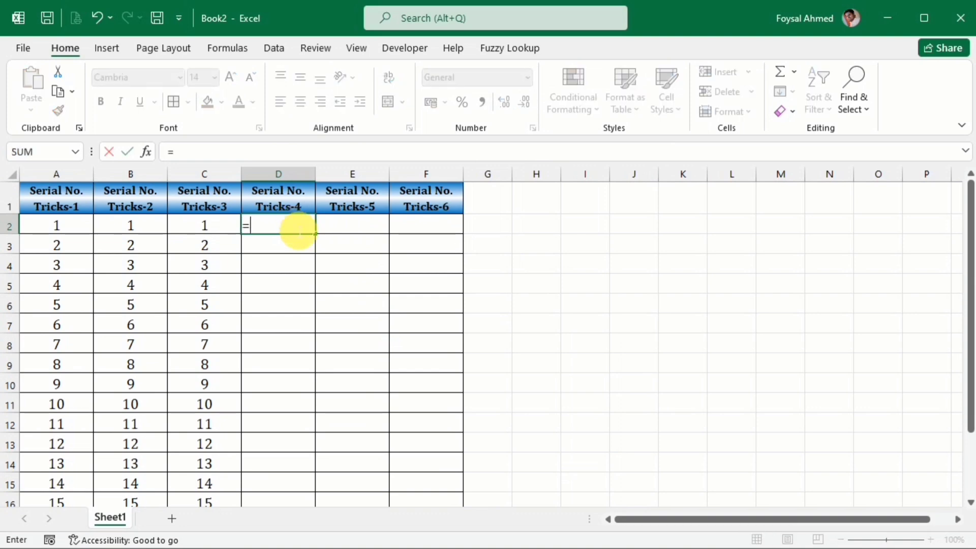
key("BackSpace")
type("1")
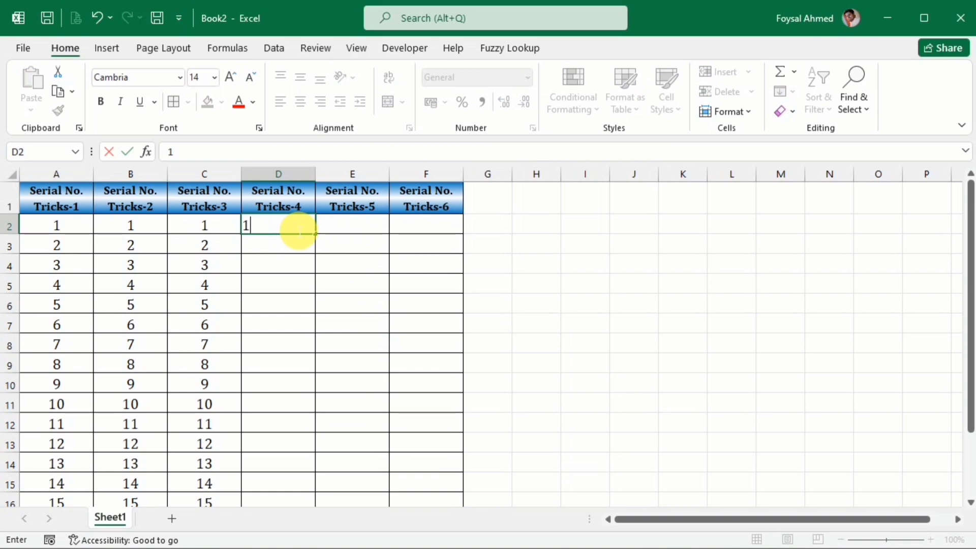
key("Return")
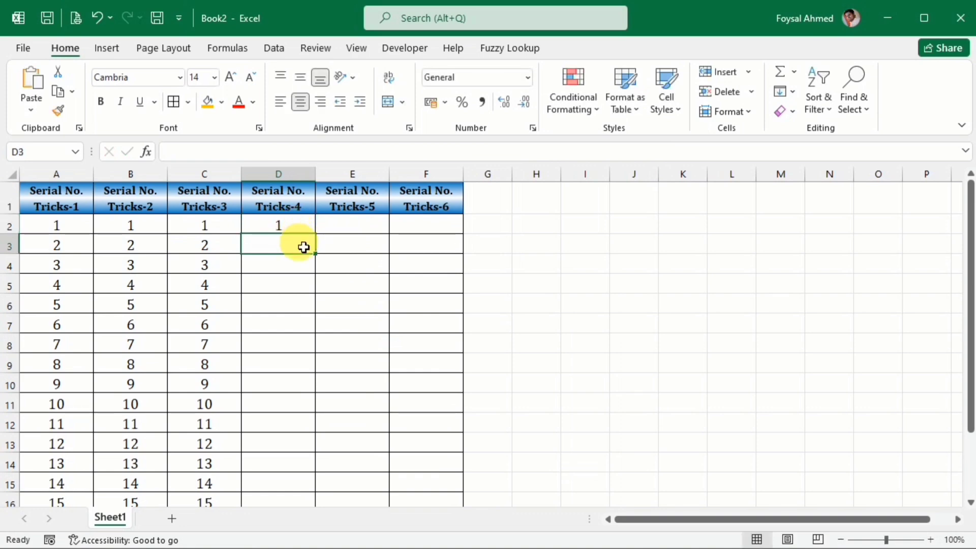
Enter the formula =D2+1 in cell D3 of the Tricks-4 column
type("=")
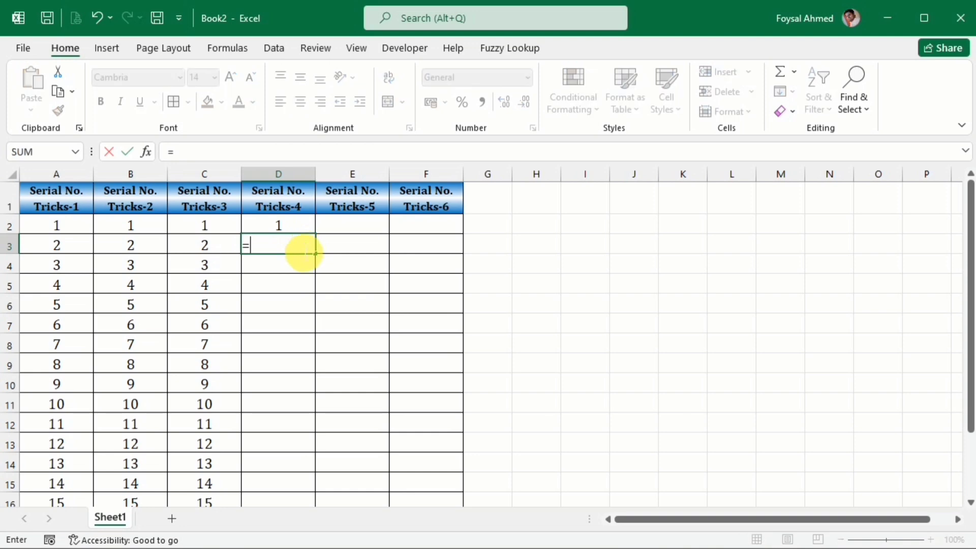
left_click(290, 229)
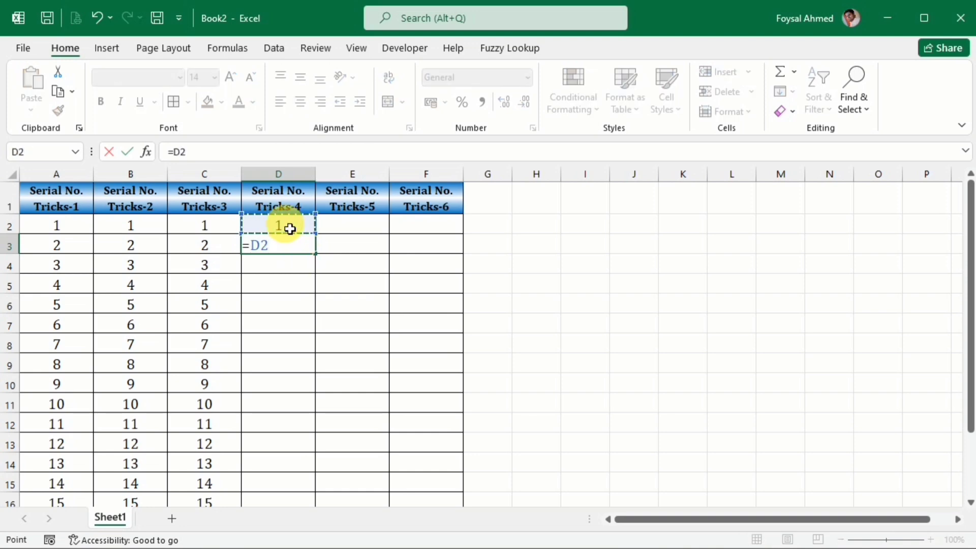
type("+1")
key("Return")
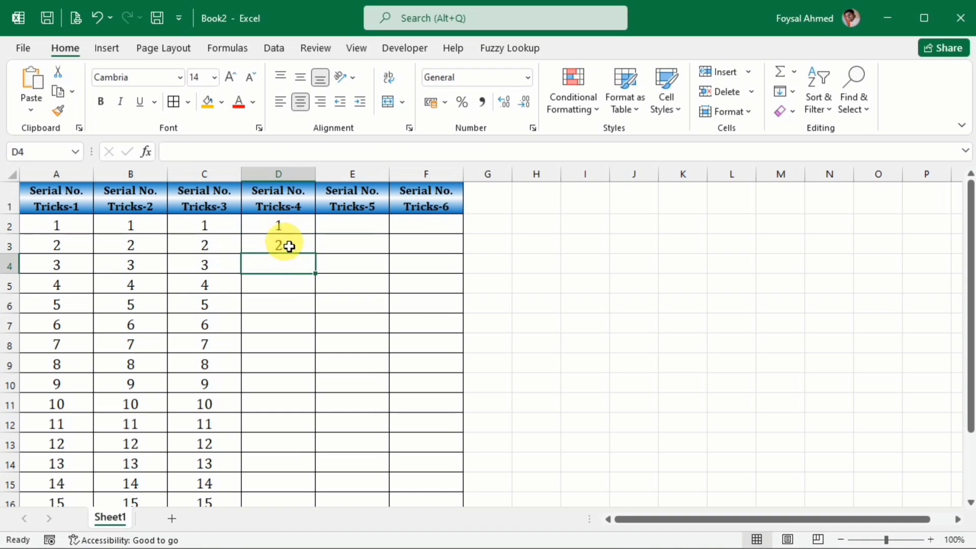
Fill the formula in D3 down the Tricks-4 column to D19
left_click(290, 247)
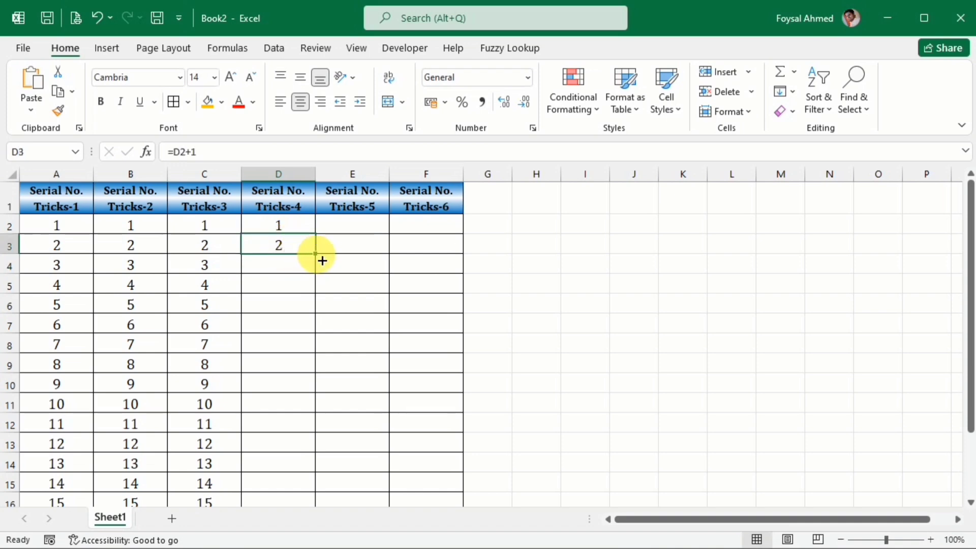
left_click_drag(320, 259, 312, 470)
left_click_drag(311, 508, 312, 484)
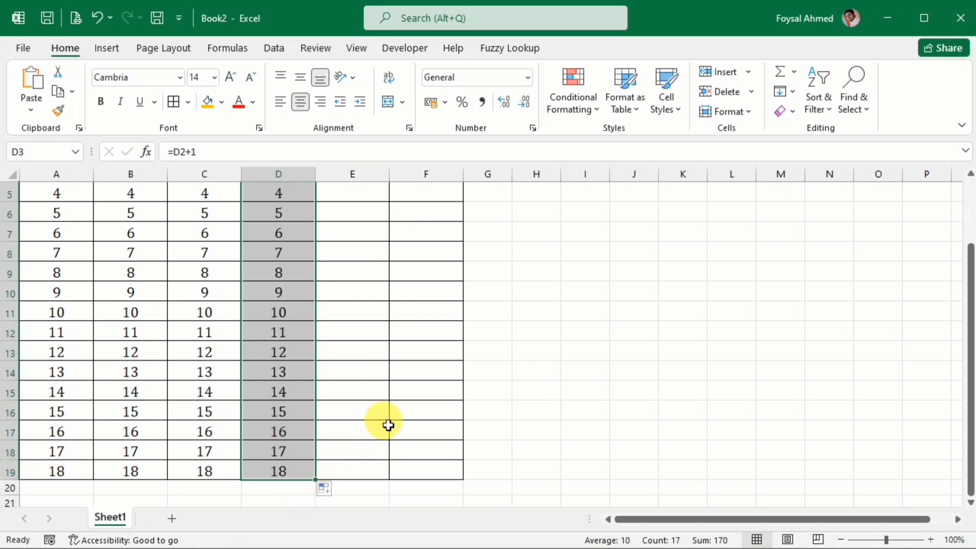
scroll(388, 425, "up", 2)
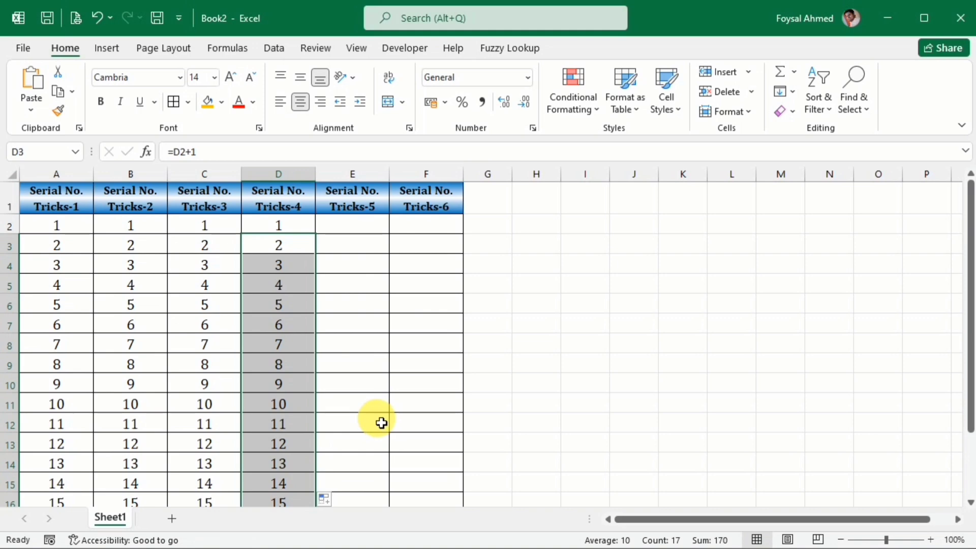
Enter the formula =ROW() in cell E2 of the Tricks-5 column
left_click(372, 233)
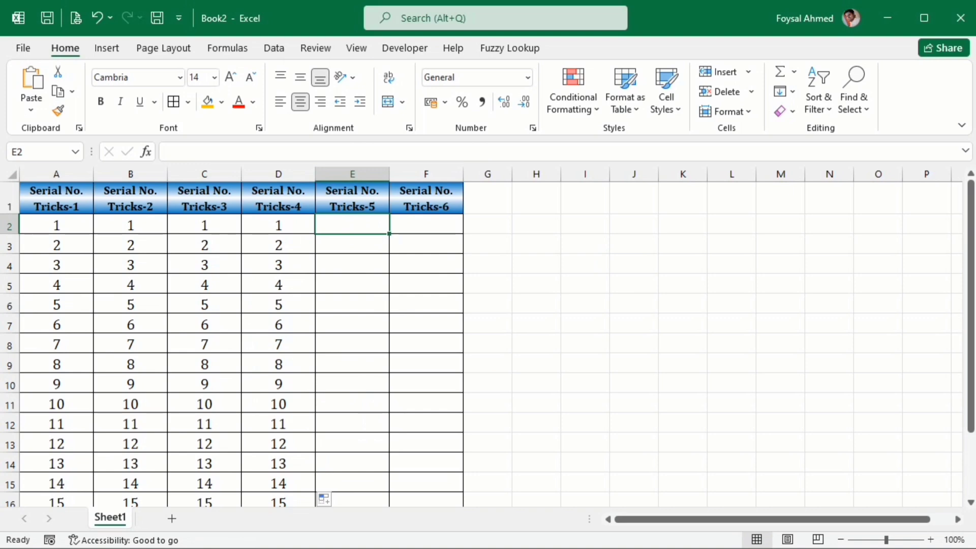
type("=")
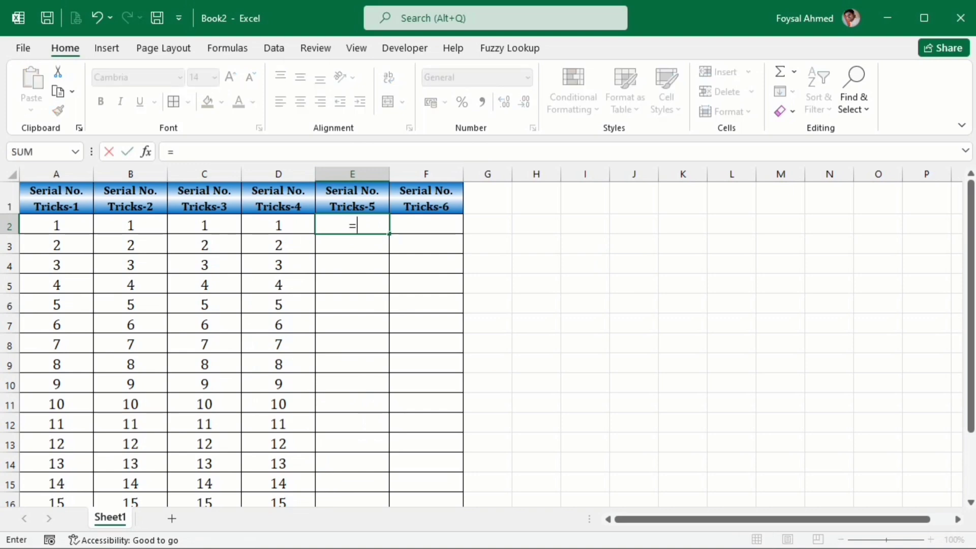
type("ro")
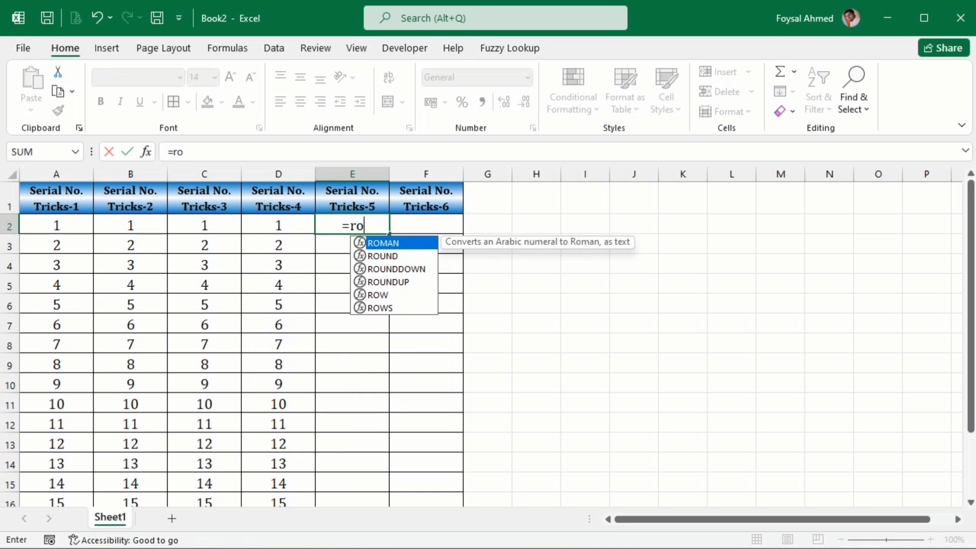
type("w")
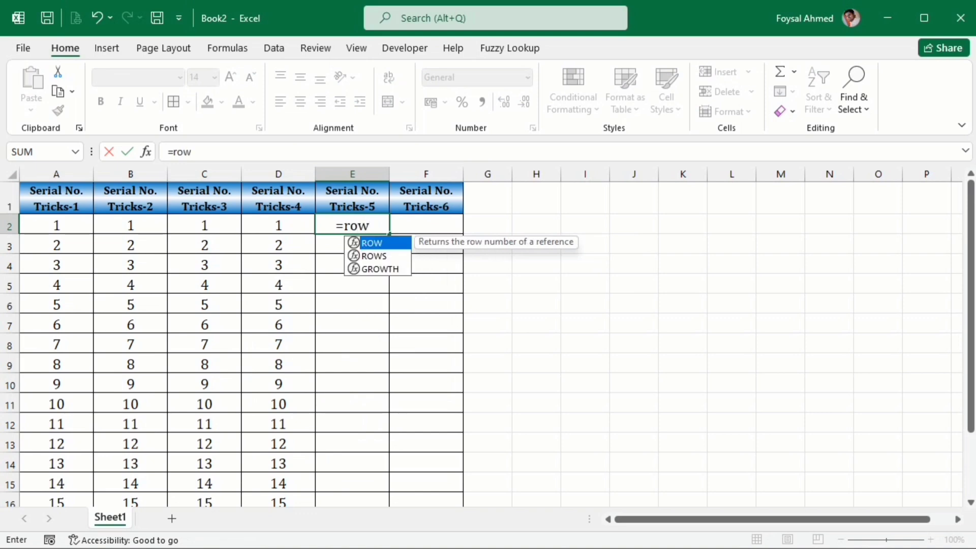
key("Tab")
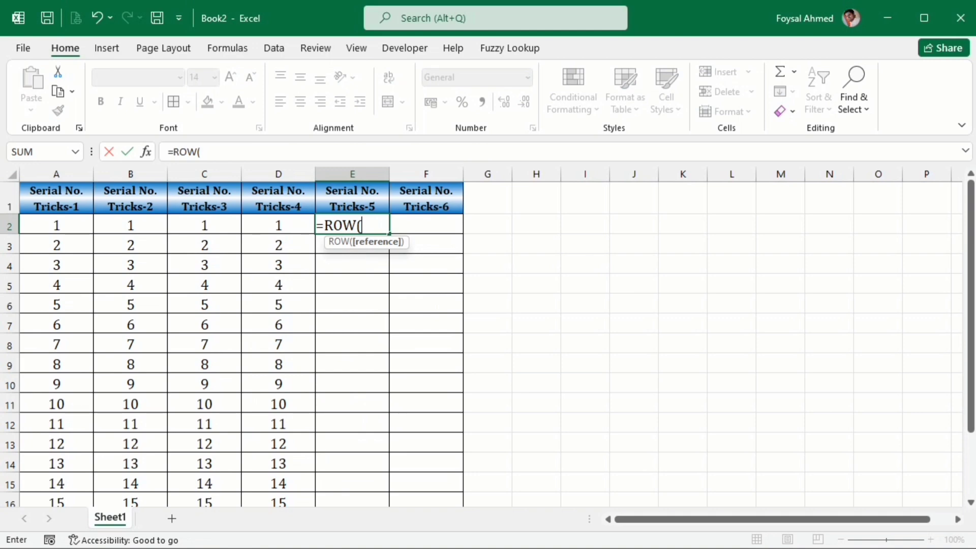
type(")")
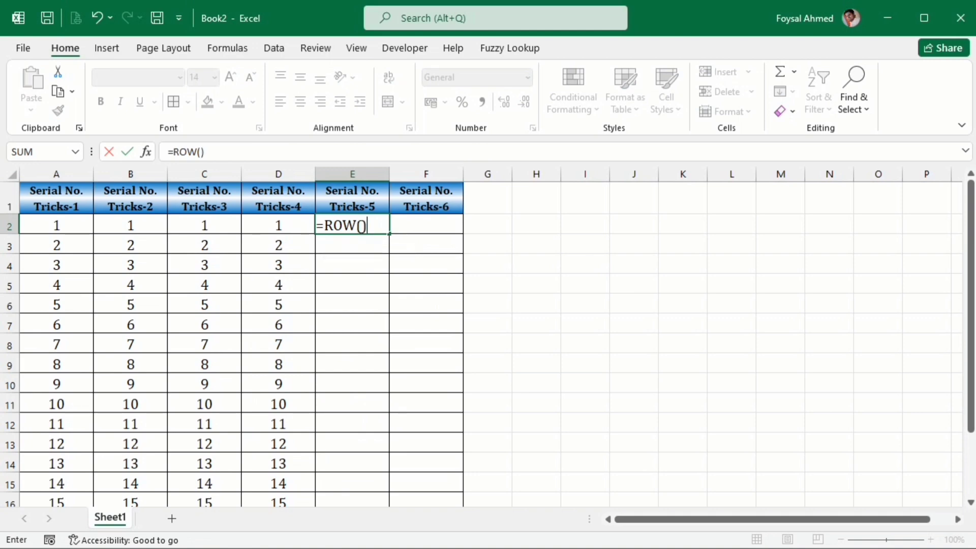
key("Return")
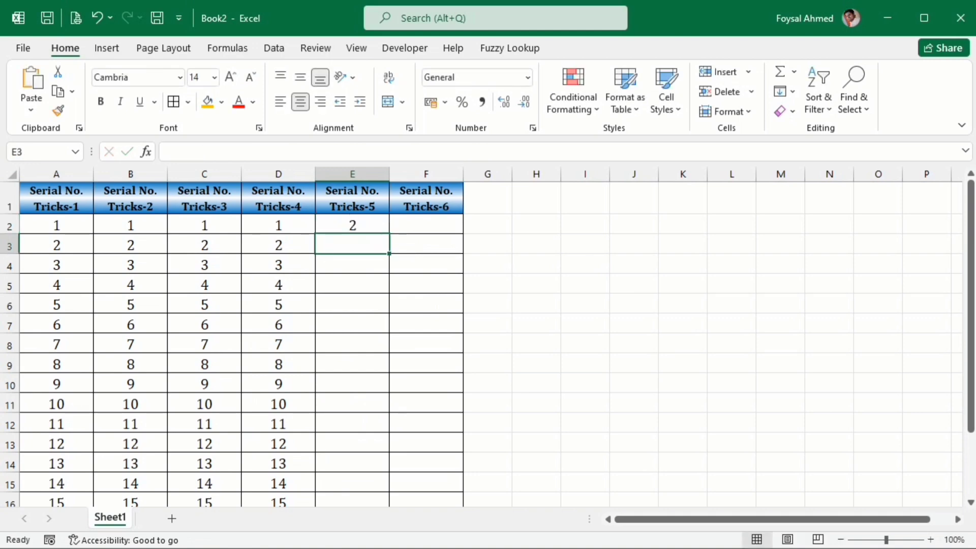
Edit the formula in cell E2 to =ROW()-1 to offset the header row
left_click(340, 199)
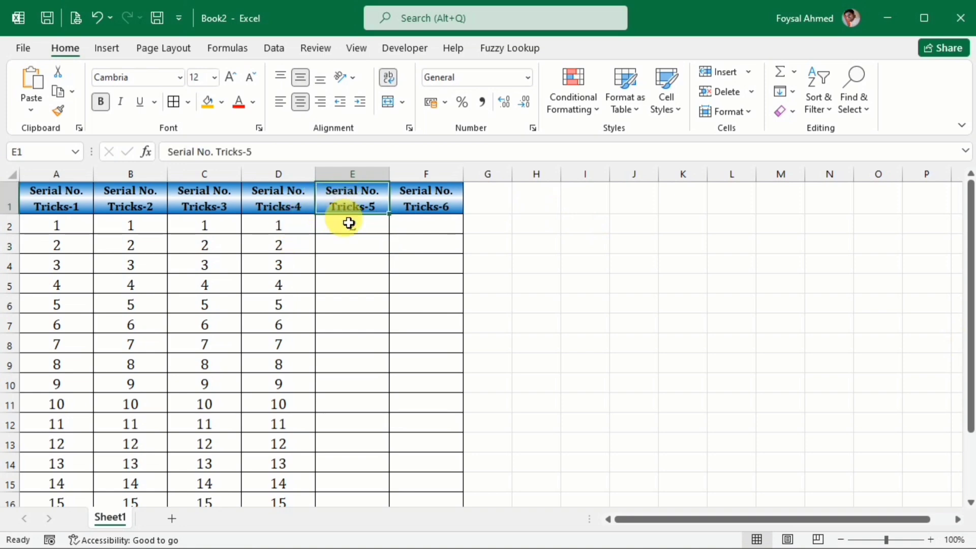
left_click(377, 234)
double_click(377, 234)
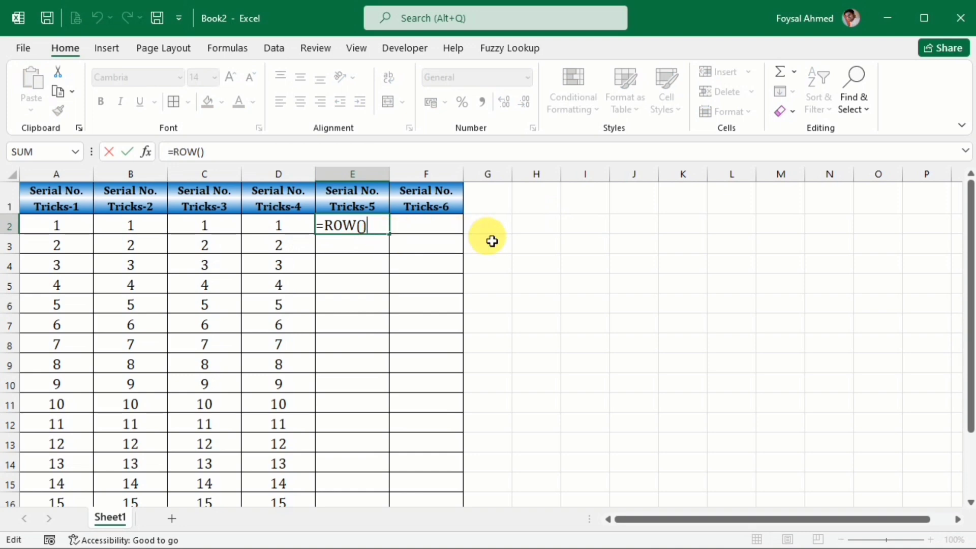
type("-1")
key("Return")
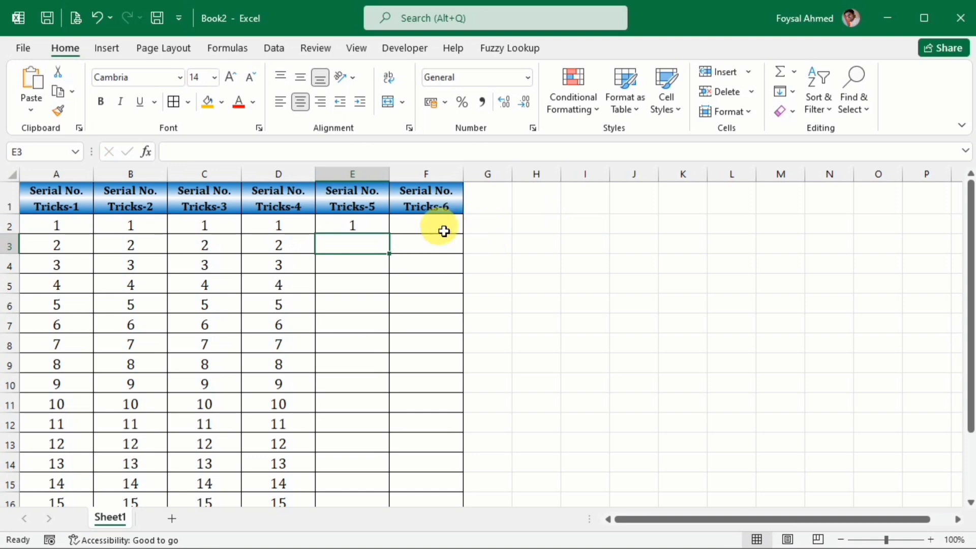
Fill the formula in E2 down the Tricks-5 column to E19
left_click(376, 229)
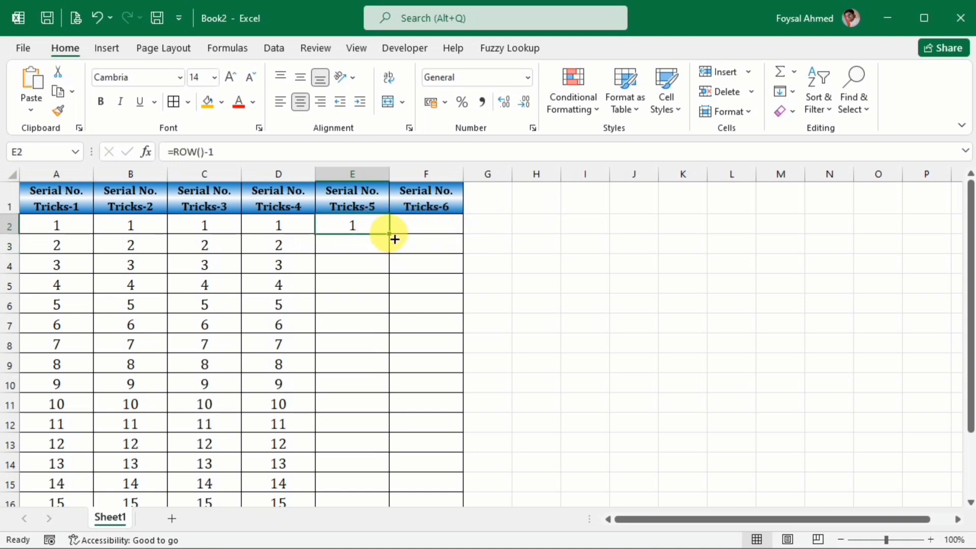
left_click_drag(395, 241, 374, 488)
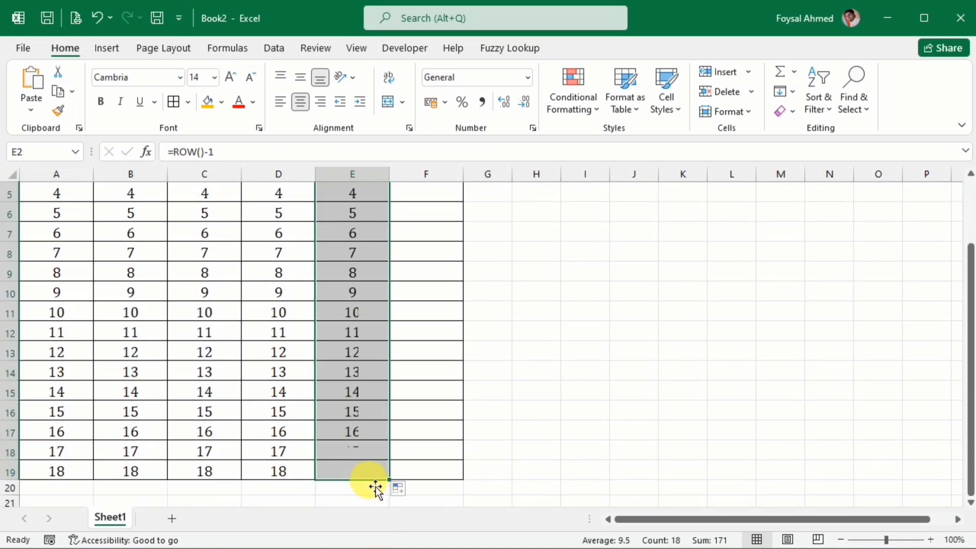
scroll(467, 410, "up", 2)
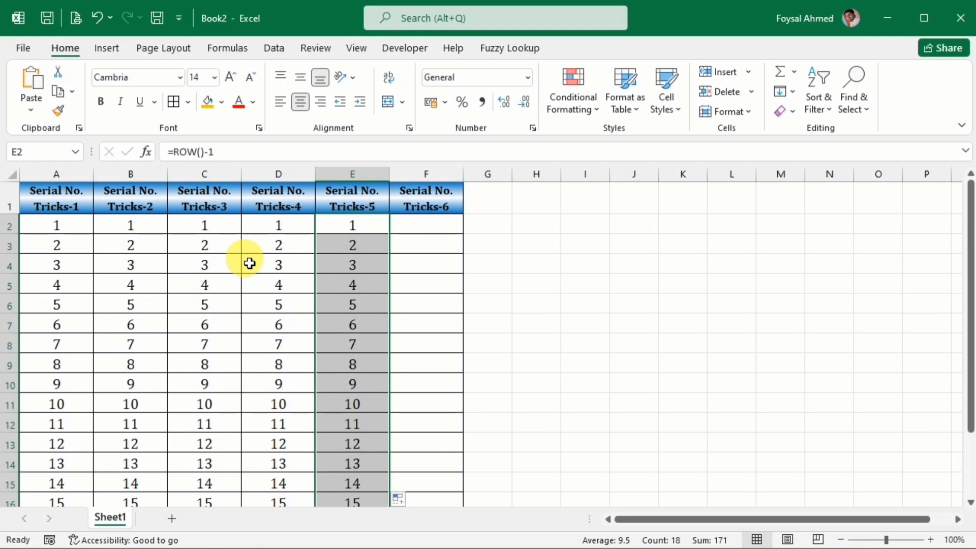
Enter the formula =SEQUENCE(18) in cell F2 to number the Tricks-6 column, and check the filled rows
left_click(414, 230)
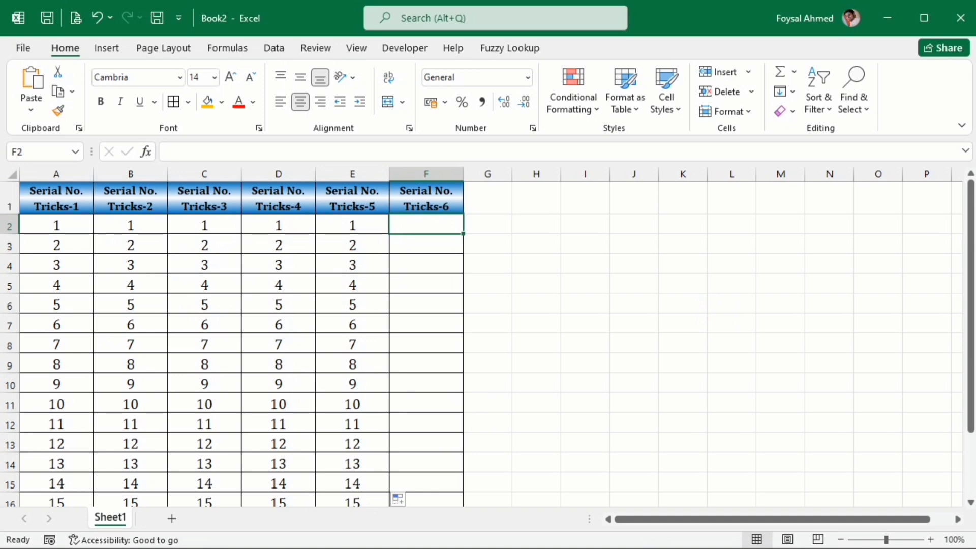
type("=")
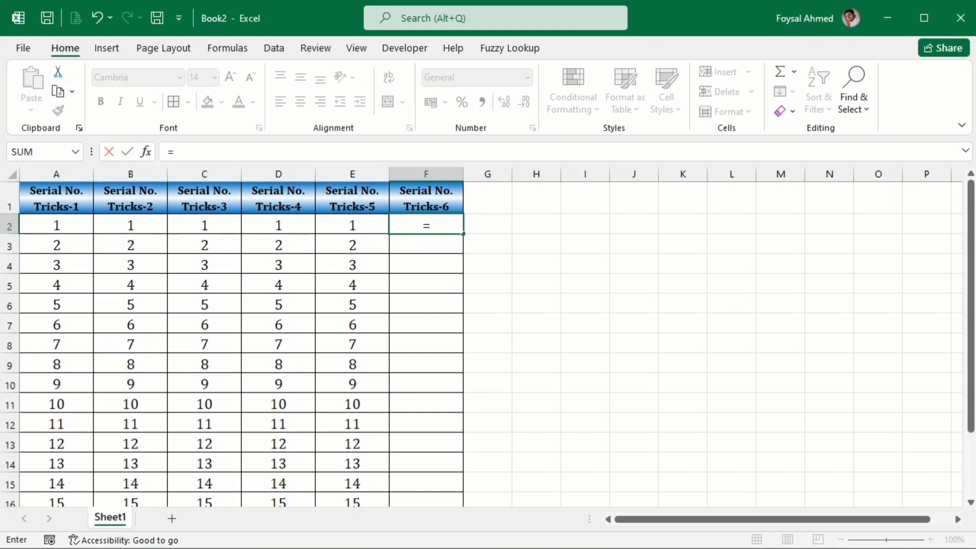
type("se")
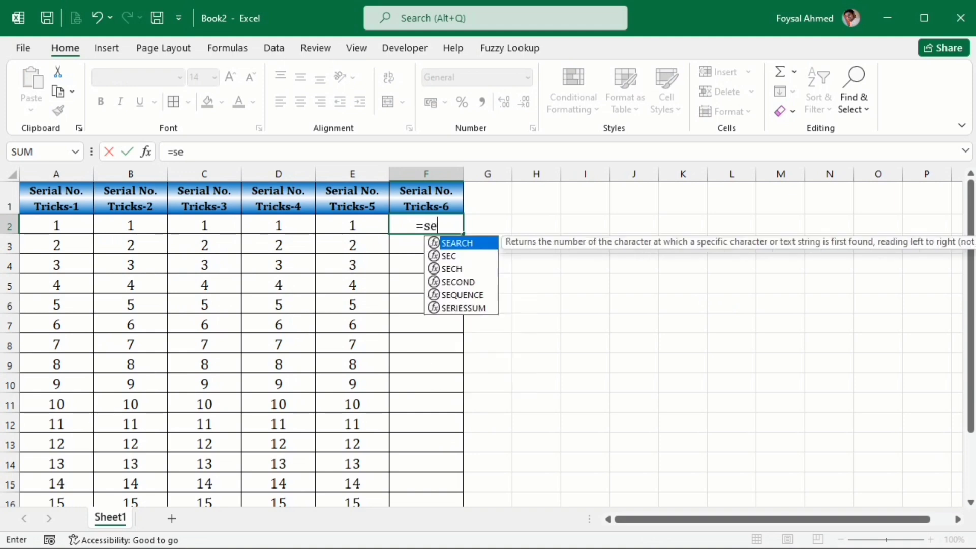
type("q")
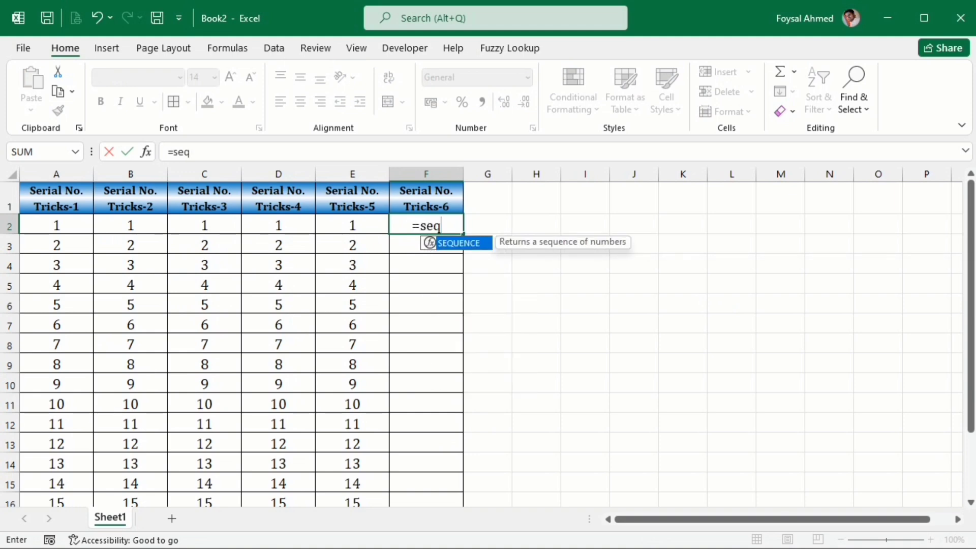
key("Tab")
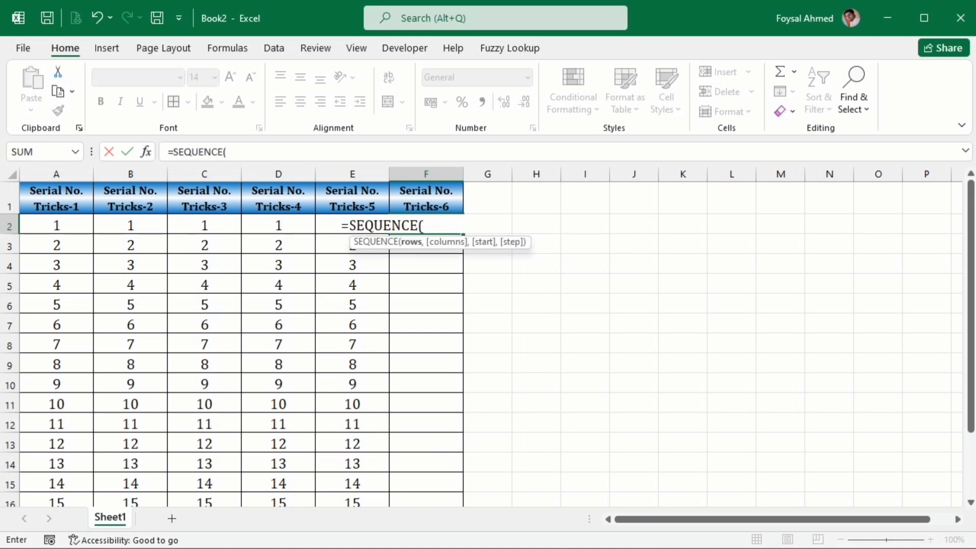
type("18")
key("Return")
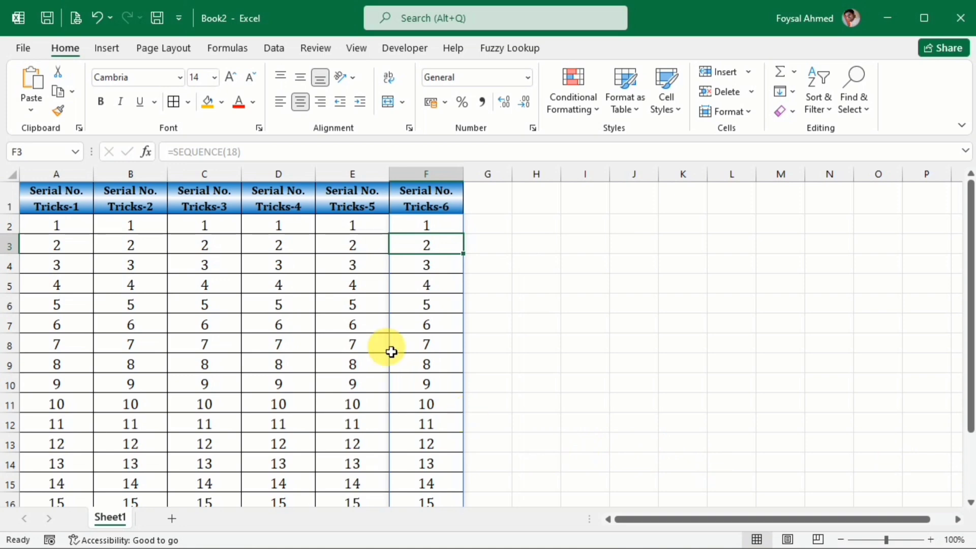
scroll(391, 345, "down", 3)
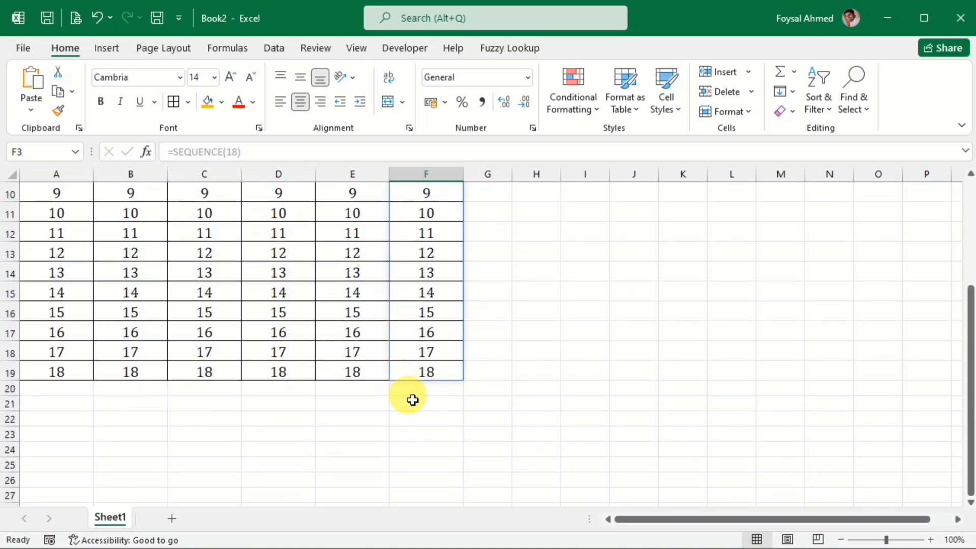
scroll(432, 437, "up", 3)
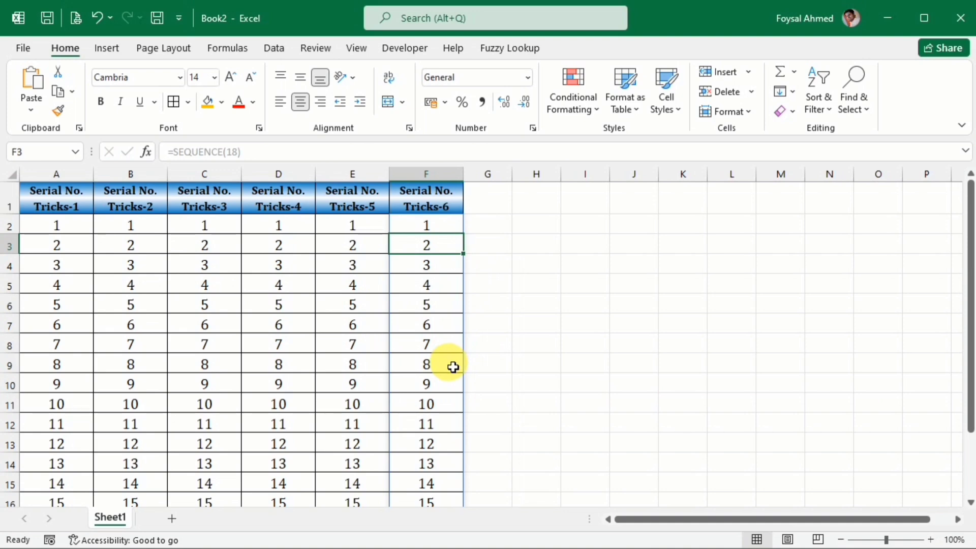
scroll(453, 367, "down", 1)
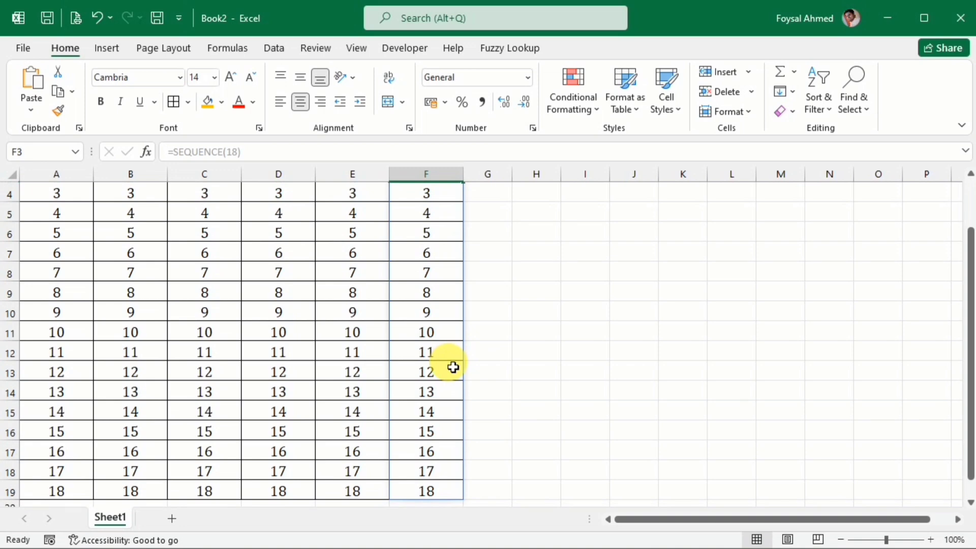
scroll(453, 367, "up", 1)
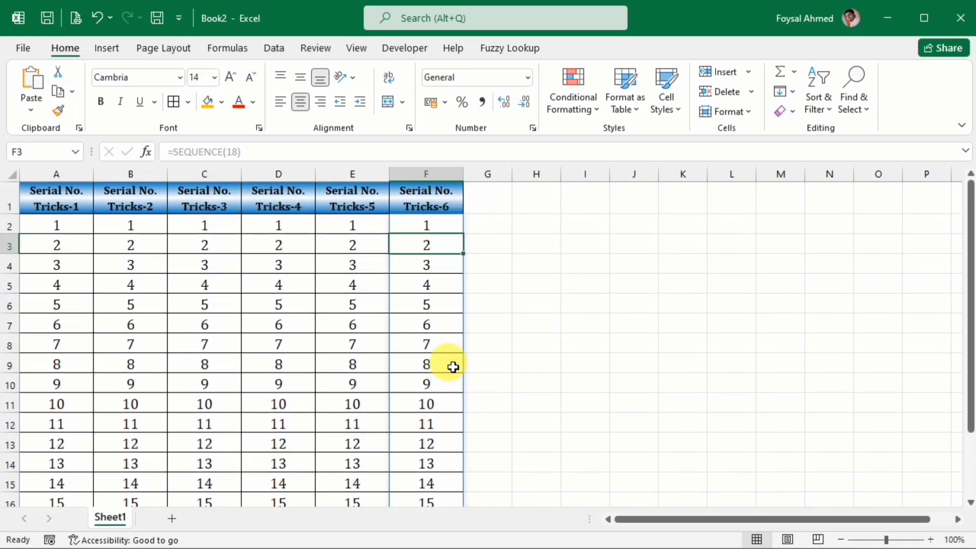